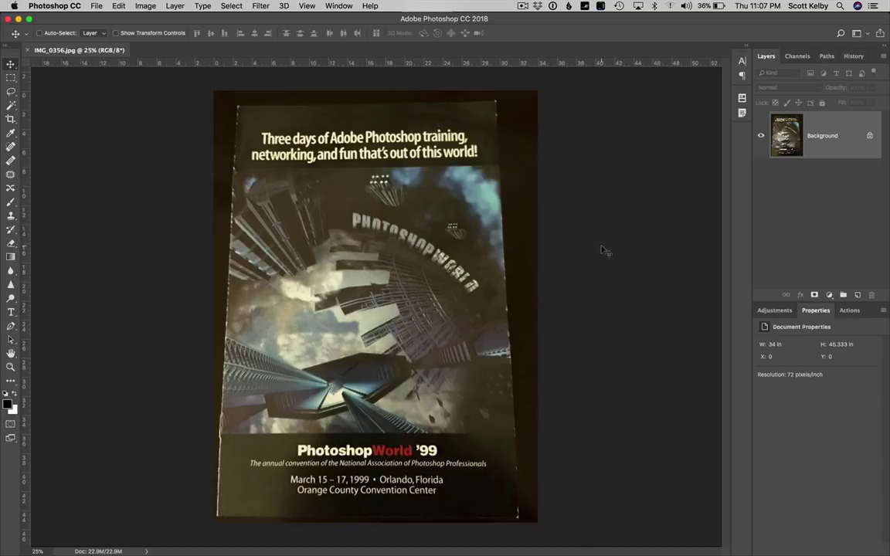
# - Open the Camera Raw Filter on the photo and choose Upright Guided in the Transform tool
pyautogui.click(261, 6)
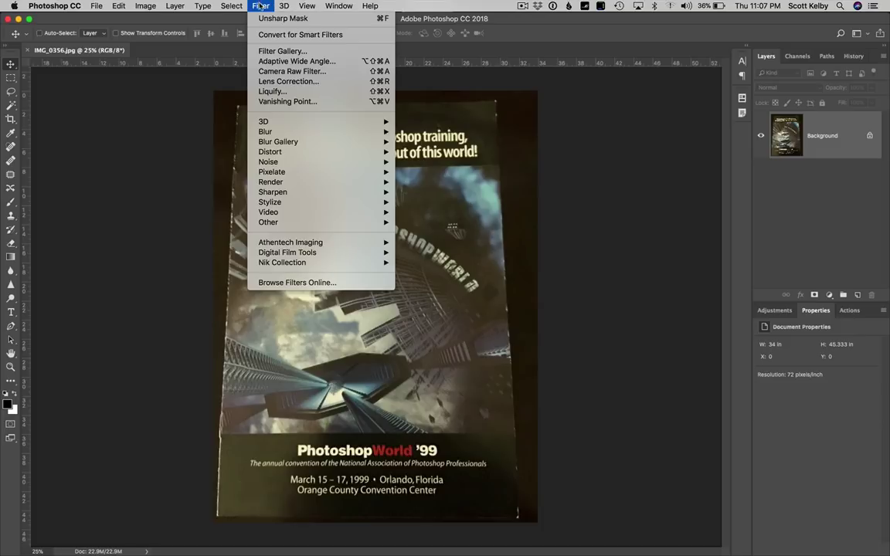
pyautogui.click(343, 72)
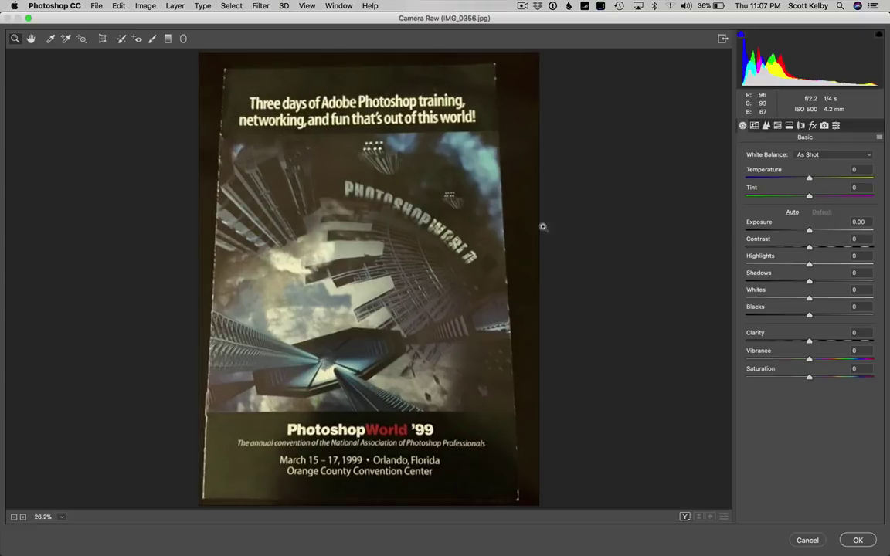
pyautogui.click(103, 39)
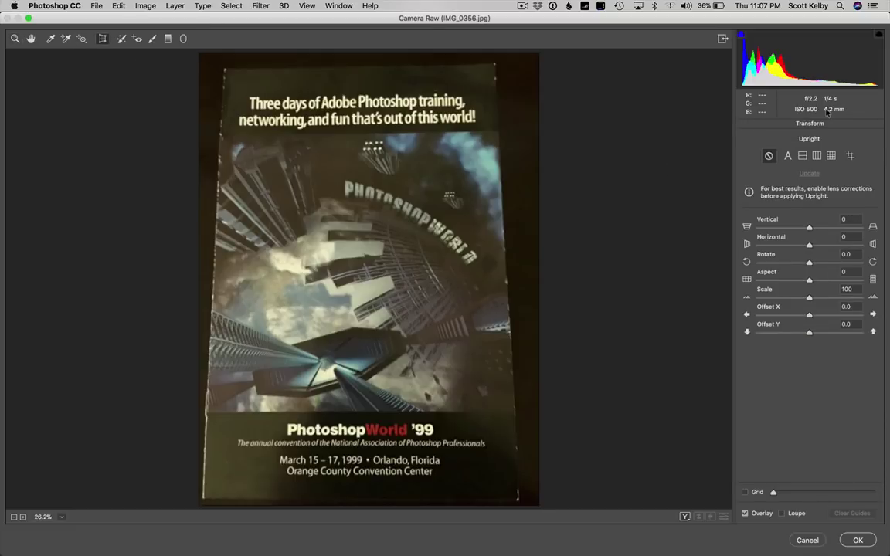
pyautogui.click(850, 158)
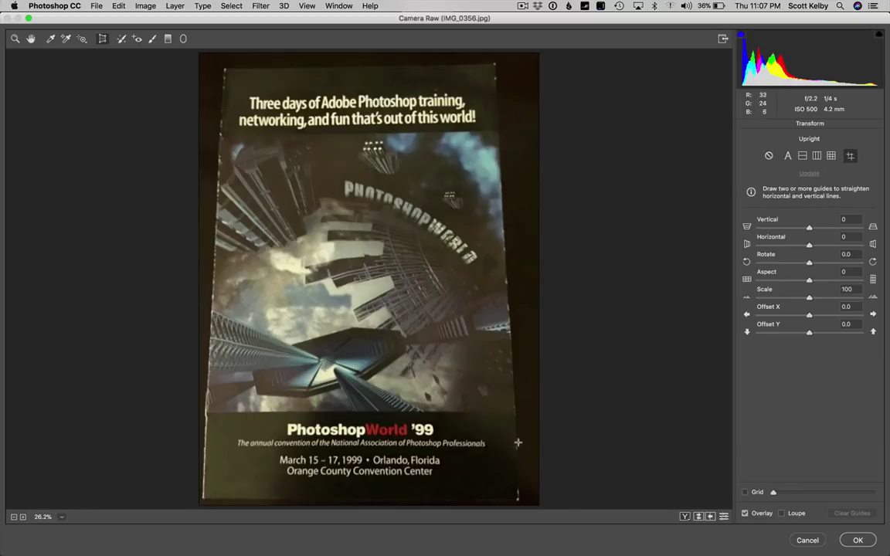
# - Draw guides along the poster's right, left, top and bottom edges to square it up
pyautogui.moveTo(517, 441); pyautogui.dragTo(499, 167)
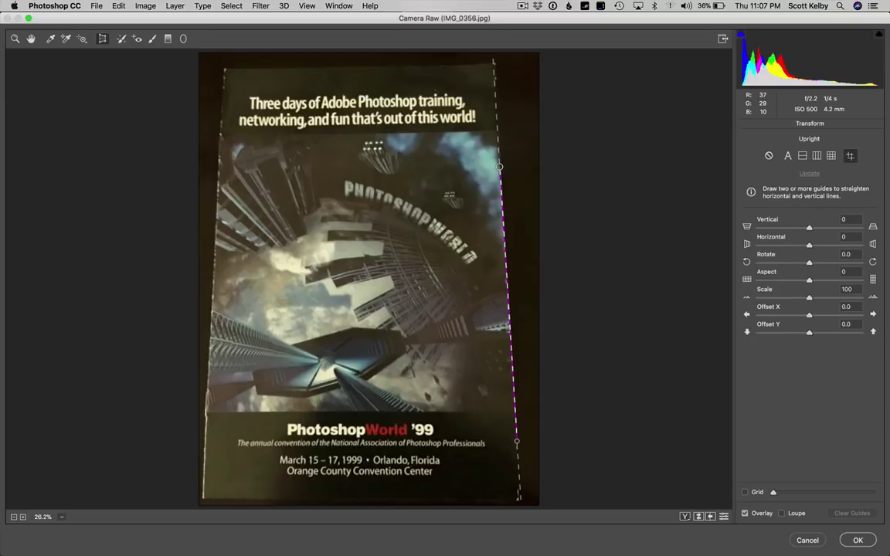
pyautogui.moveTo(224, 82); pyautogui.dragTo(203, 459)
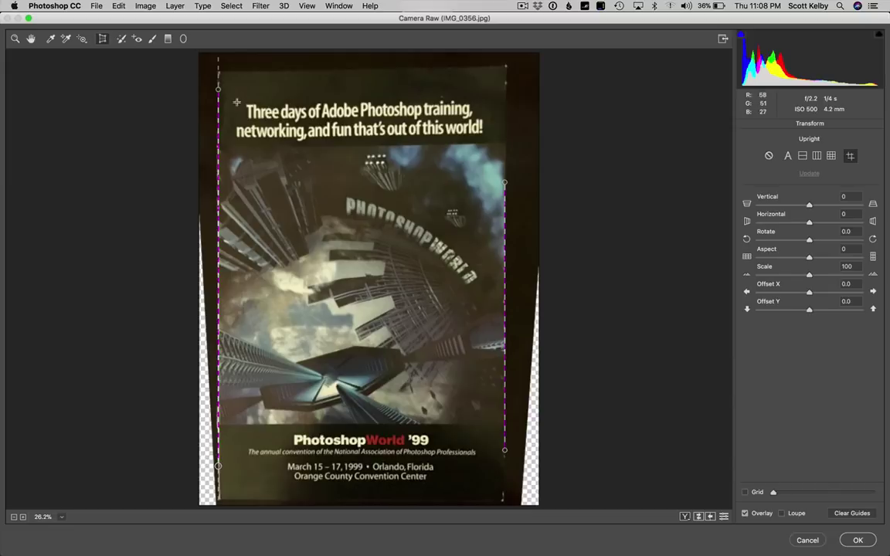
pyautogui.moveTo(233, 71); pyautogui.dragTo(533, 71)
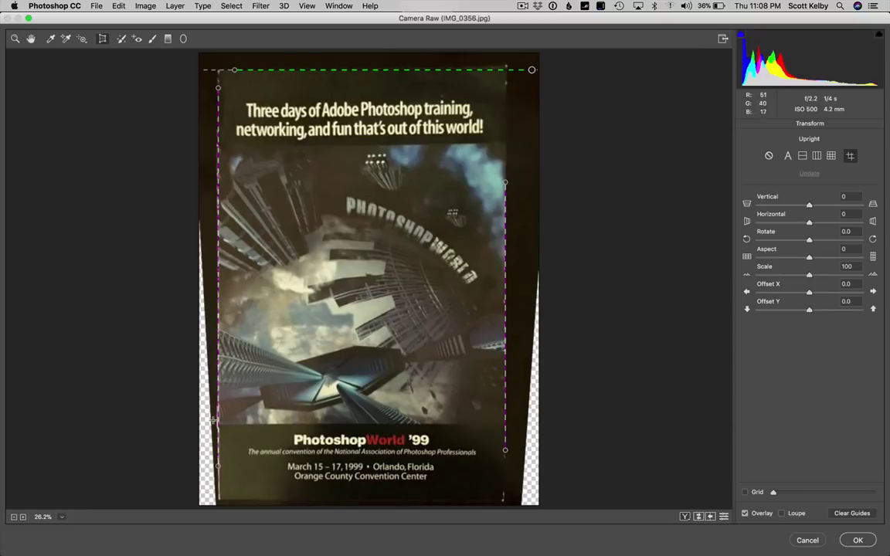
pyautogui.moveTo(221, 424); pyautogui.dragTo(516, 430)
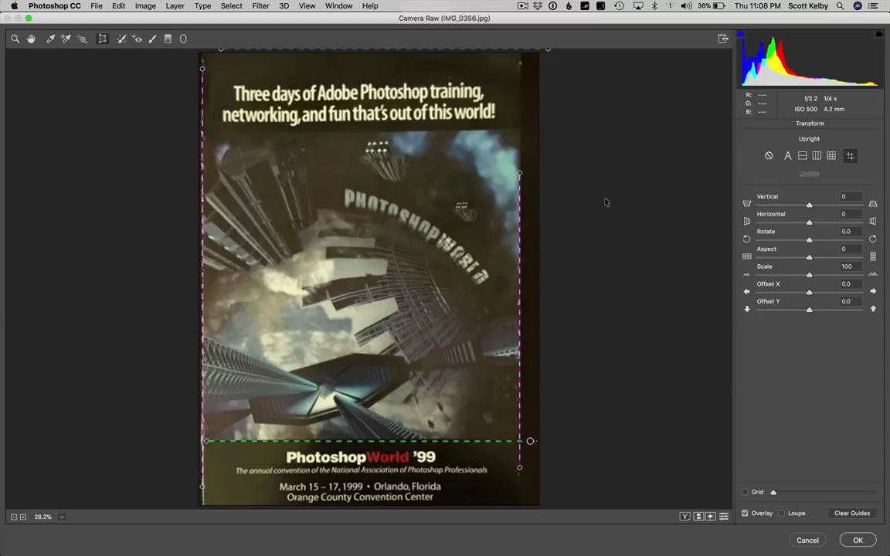
pyautogui.click(31, 39)
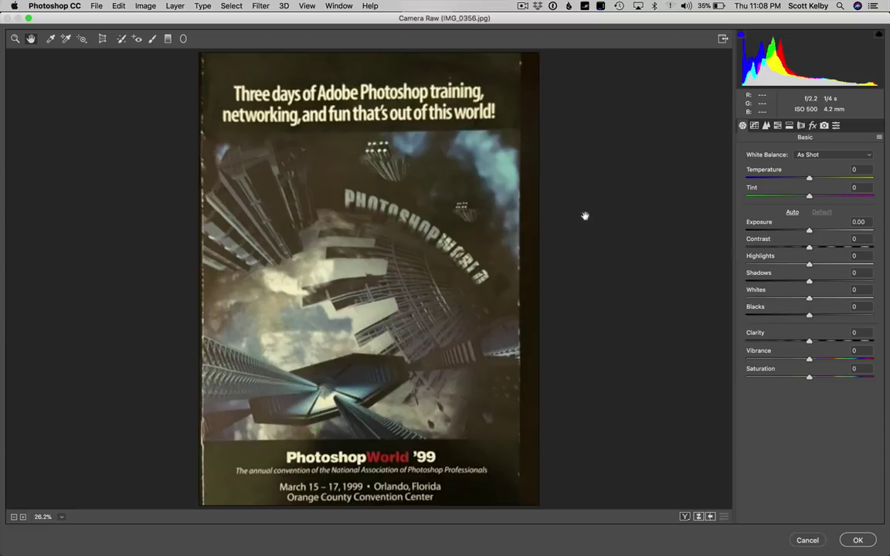
# - Remove the warm cast by sampling white balance from a neutral spot on the poster
pyautogui.click(51, 38)
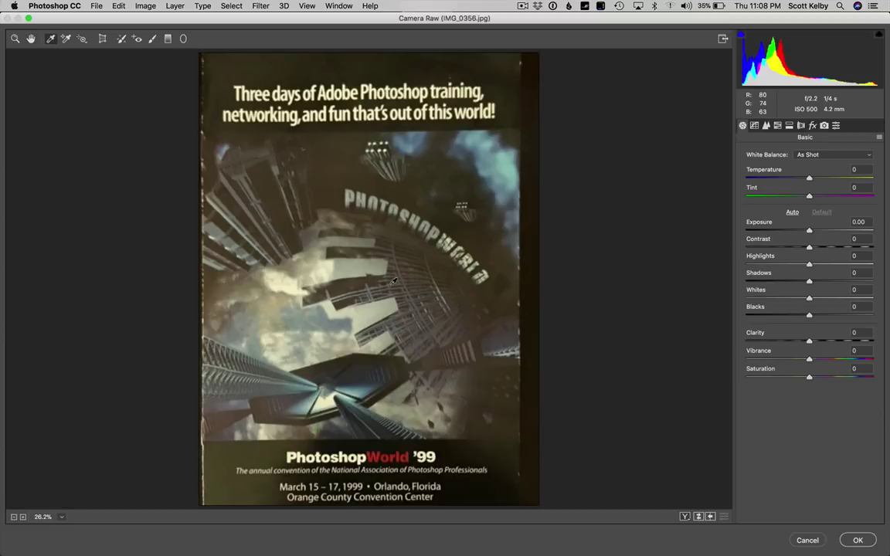
pyautogui.click(380, 304)
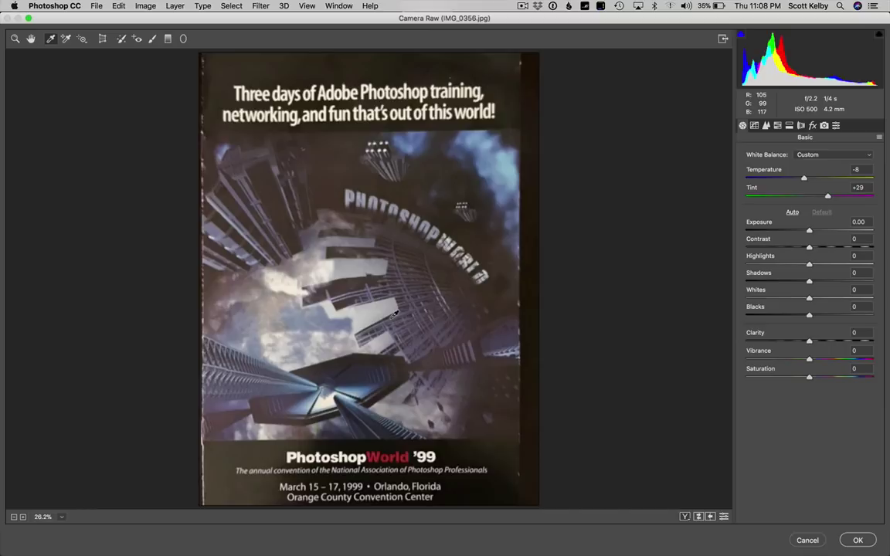
pyautogui.click(377, 275)
# - Set Contrast +37, Whites +33, Highlights -36, Clarity +25, Exposure -0.25 and Blacks -53
pyautogui.click(791, 212)
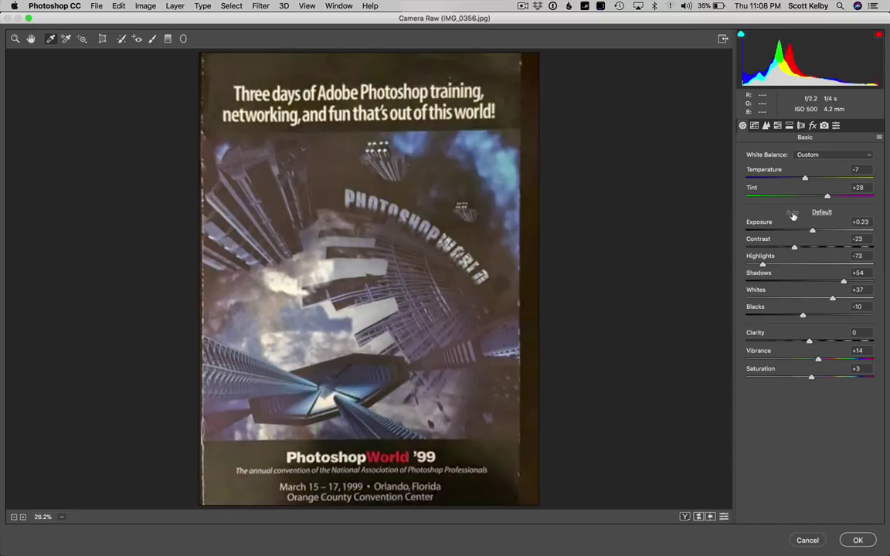
pyautogui.press('super+z')
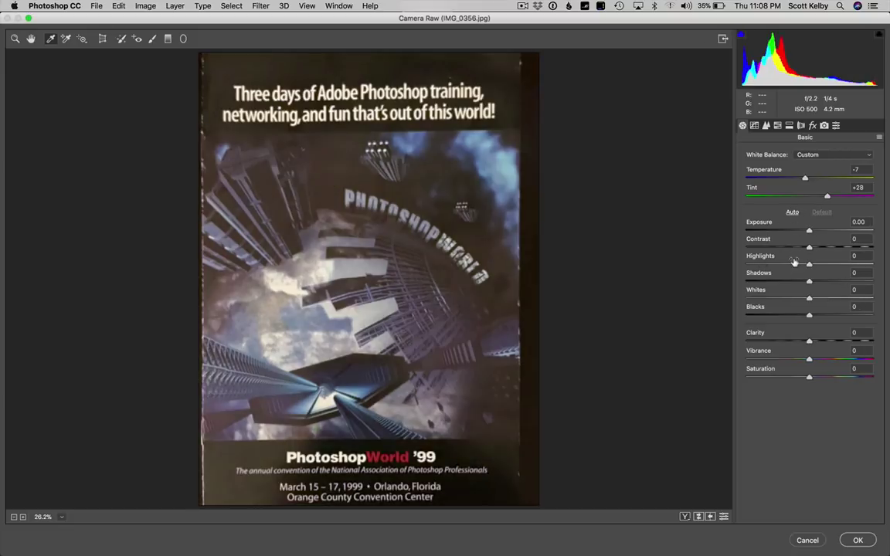
pyautogui.moveTo(809, 247); pyautogui.dragTo(832, 248)
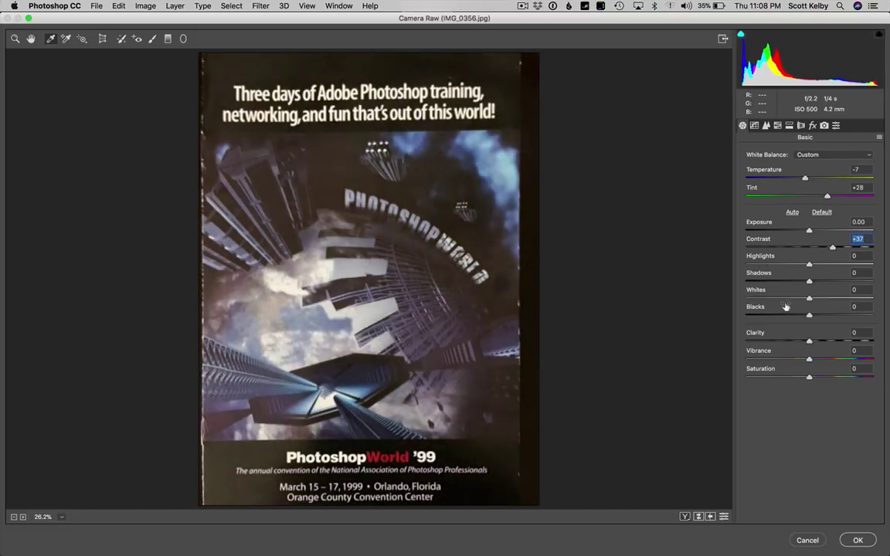
pyautogui.moveTo(809, 298); pyautogui.dragTo(825, 343)
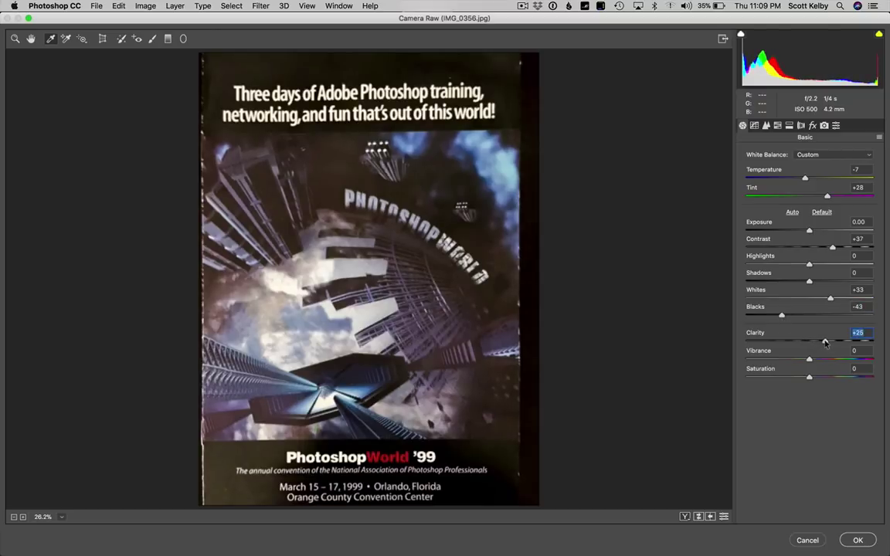
pyautogui.moveTo(809, 265); pyautogui.dragTo(786, 266)
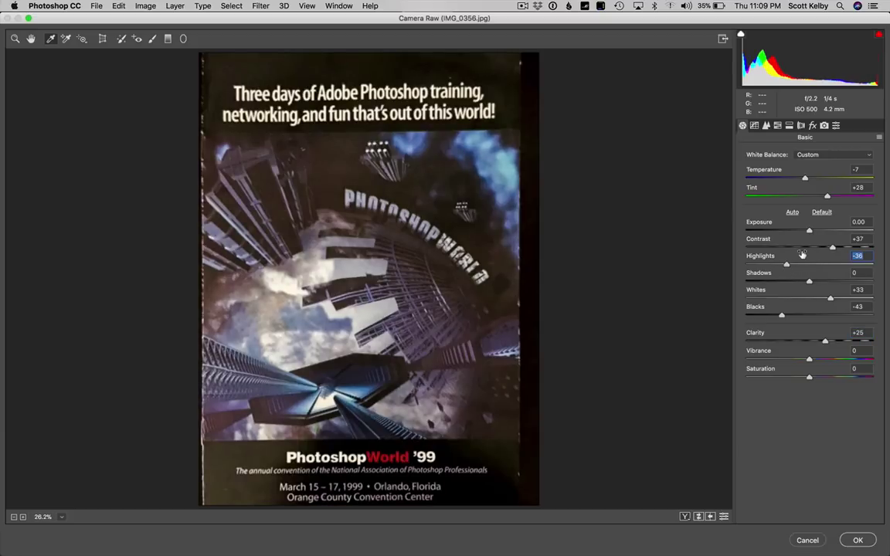
pyautogui.moveTo(809, 231); pyautogui.dragTo(807, 234)
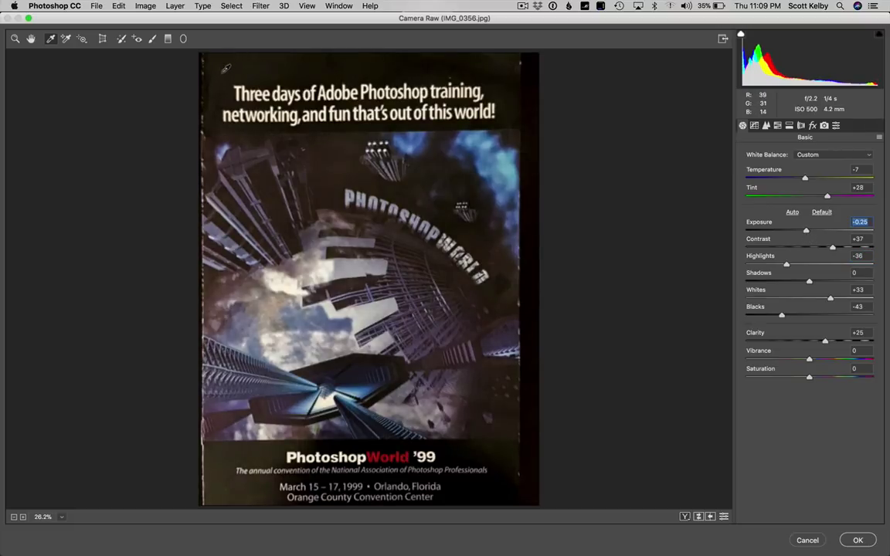
pyautogui.moveTo(780, 317); pyautogui.dragTo(775, 317)
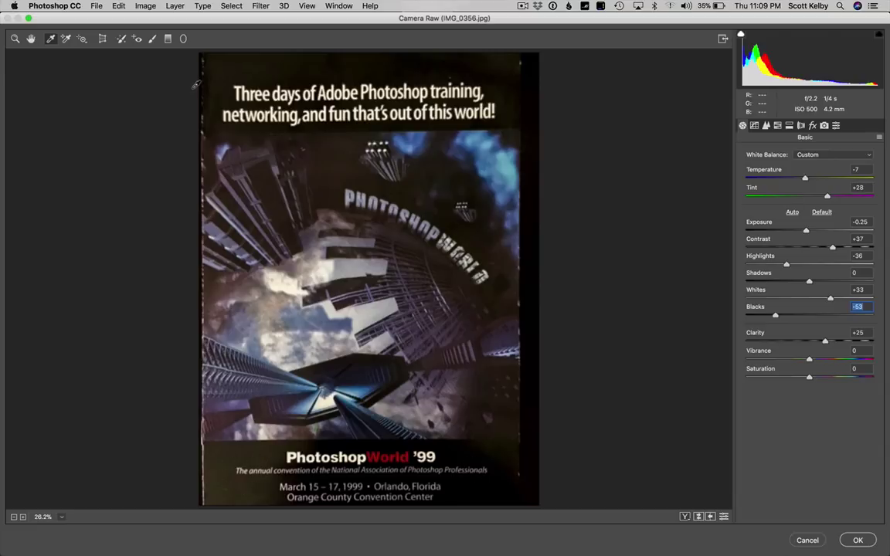
pyautogui.click(152, 39)
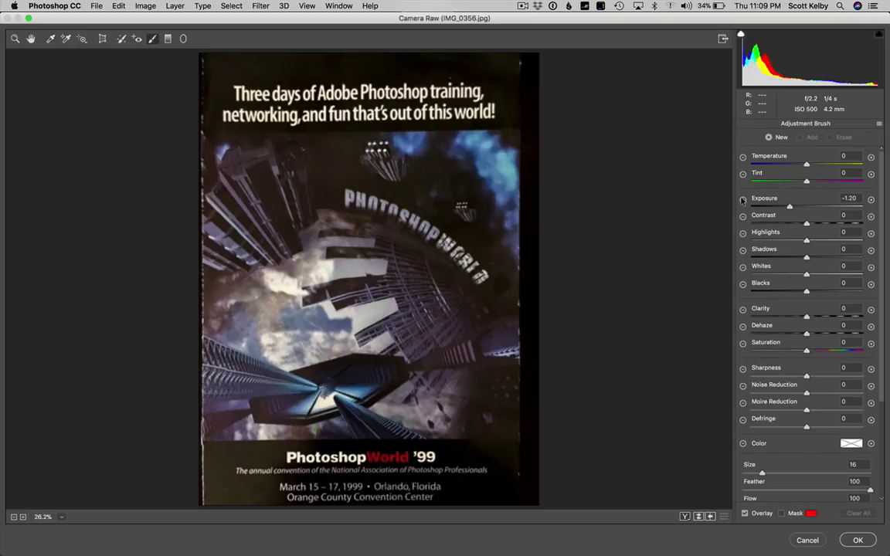
# - Paint a -1.20 exposure stroke on the poster's lower border with a smaller brush and apply Camera Raw
pyautogui.press('[')
pyautogui.press('[')
pyautogui.press('[')
pyautogui.press('[')
pyautogui.press('[')
pyautogui.press('[')
pyautogui.press('[')
pyautogui.moveTo(267, 405)
pyautogui.mouseDown()
pyautogui.moveTo(240, 406)
pyautogui.moveTo(229, 455)
pyautogui.mouseUp()
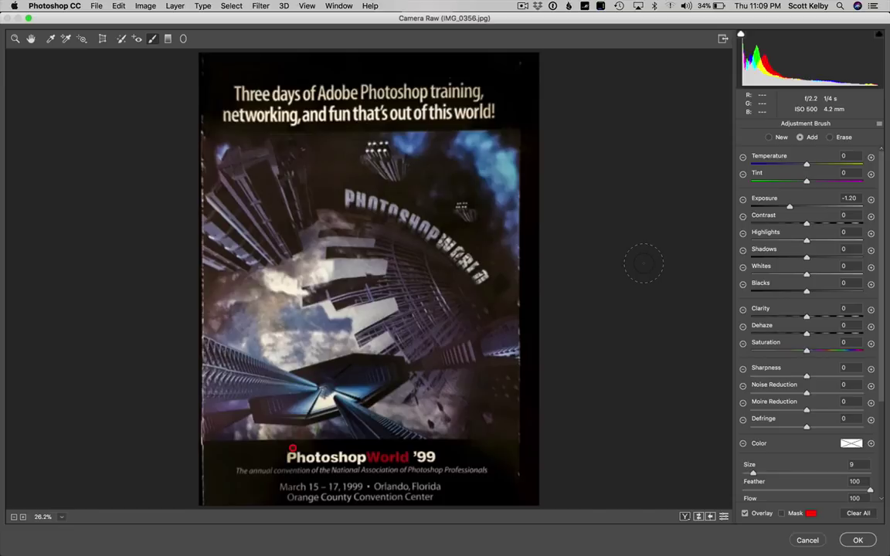
pyautogui.click(858, 541)
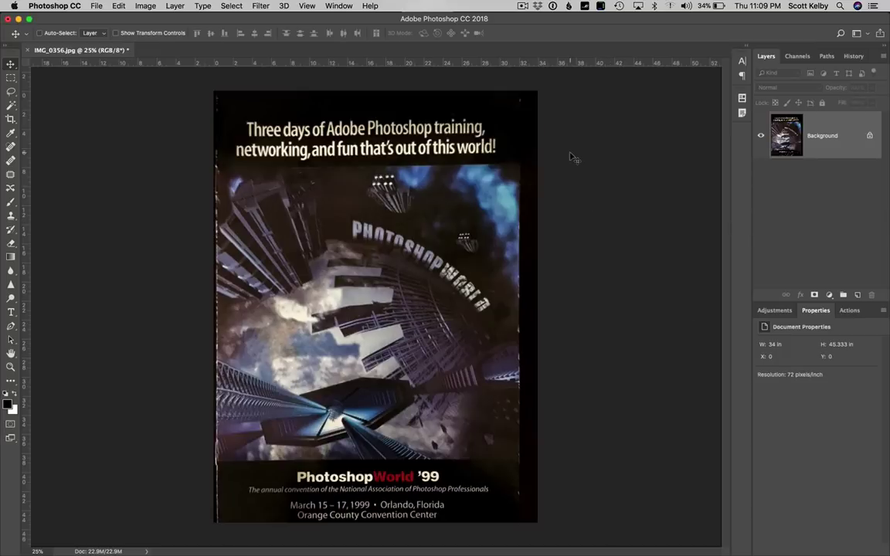
# - Crop the photo tightly to the poster's edges and place a horizontal guide below the headline band
pyautogui.click(11, 118)
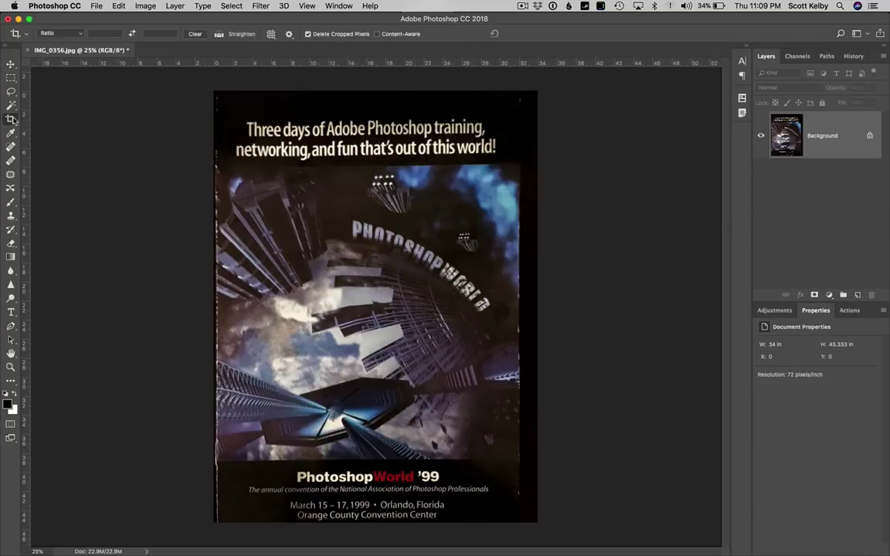
pyautogui.moveTo(535, 307); pyautogui.dragTo(528, 308)
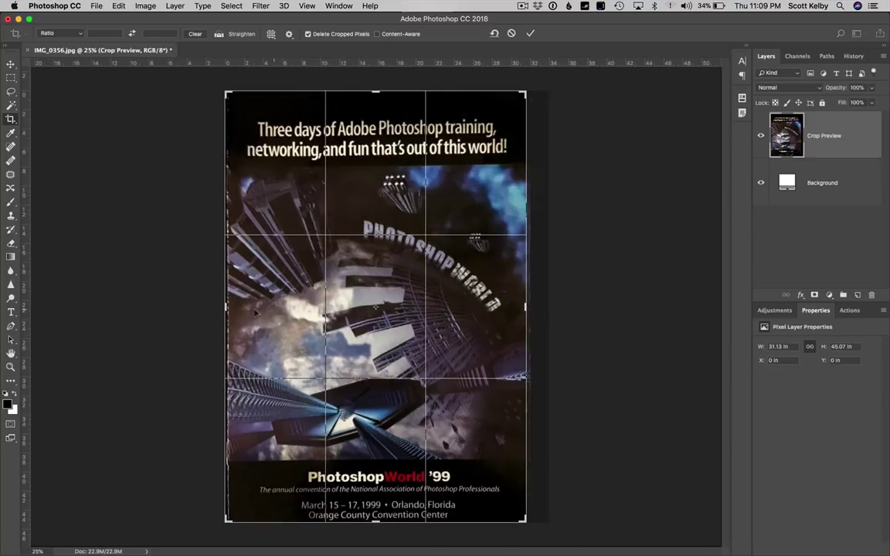
pyautogui.moveTo(225, 307); pyautogui.dragTo(229, 308)
pyautogui.moveTo(376, 94); pyautogui.dragTo(376, 104)
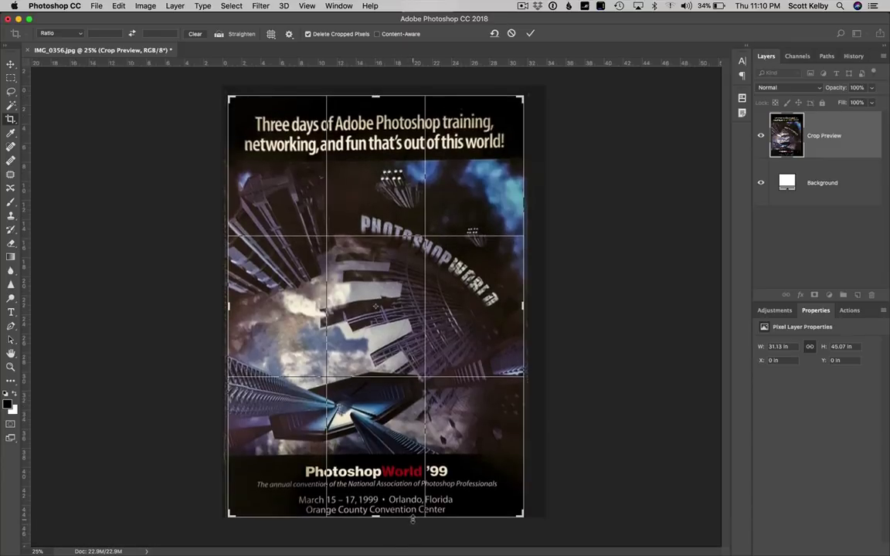
pyautogui.press('Return')
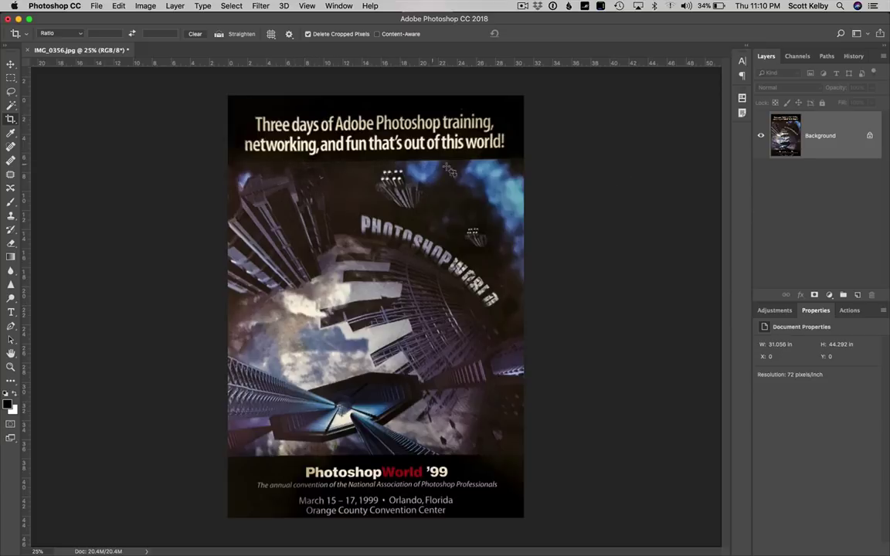
pyautogui.moveTo(288, 62); pyautogui.dragTo(342, 162)
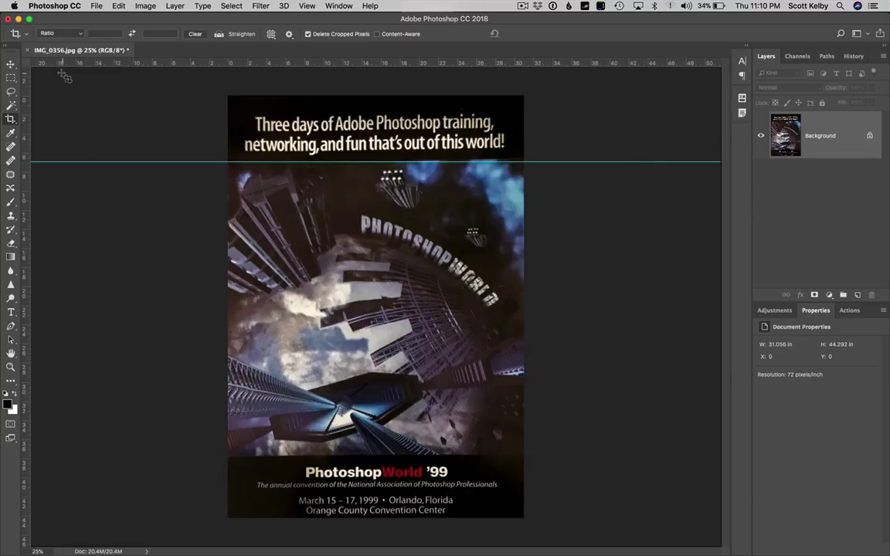
pyautogui.click(10, 65)
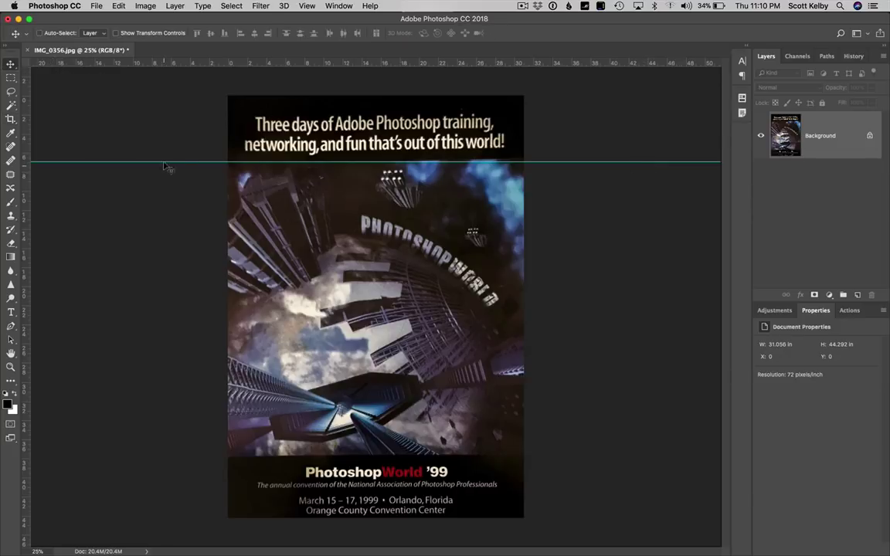
# - Clear the guide, unlock Background to Layer 0, and drag the right corners to 100.43% width, 0.37° skew
pyautogui.moveTo(164, 163); pyautogui.dragTo(167, 62)
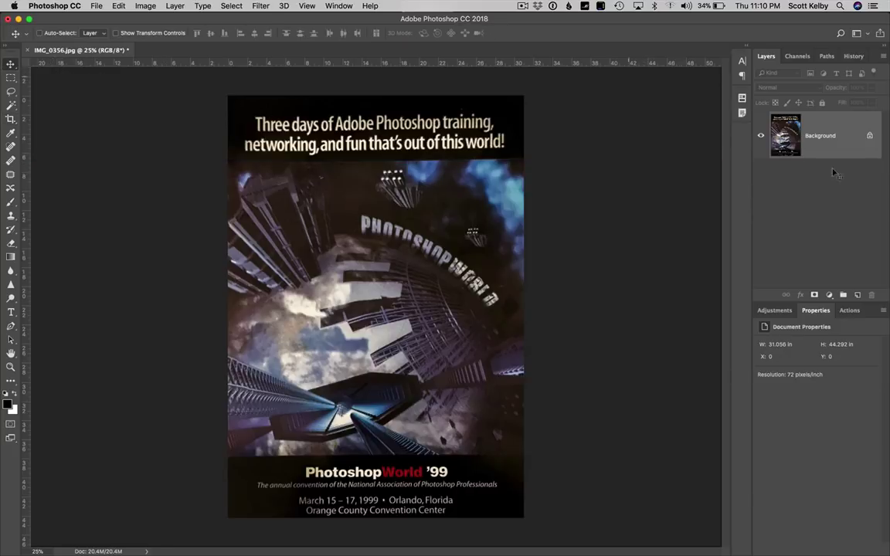
pyautogui.click(870, 137)
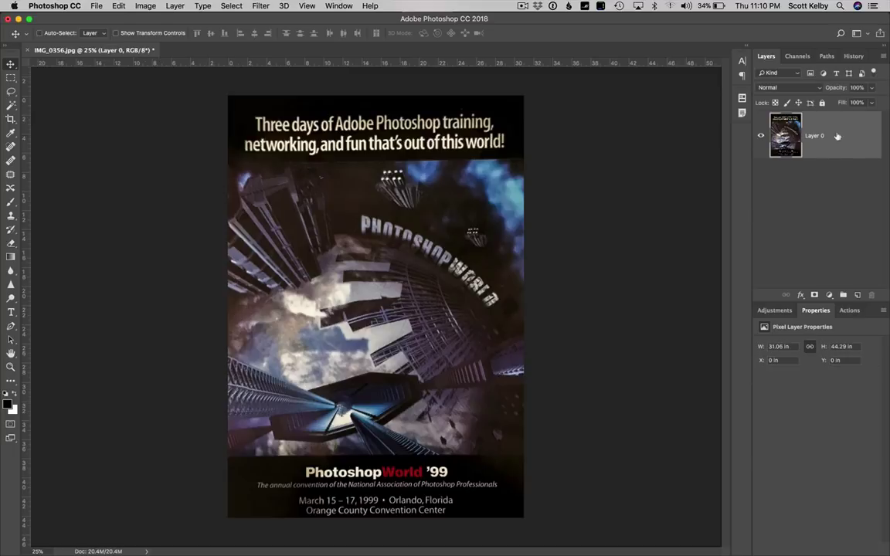
pyautogui.hotkey('ctrl', 't')
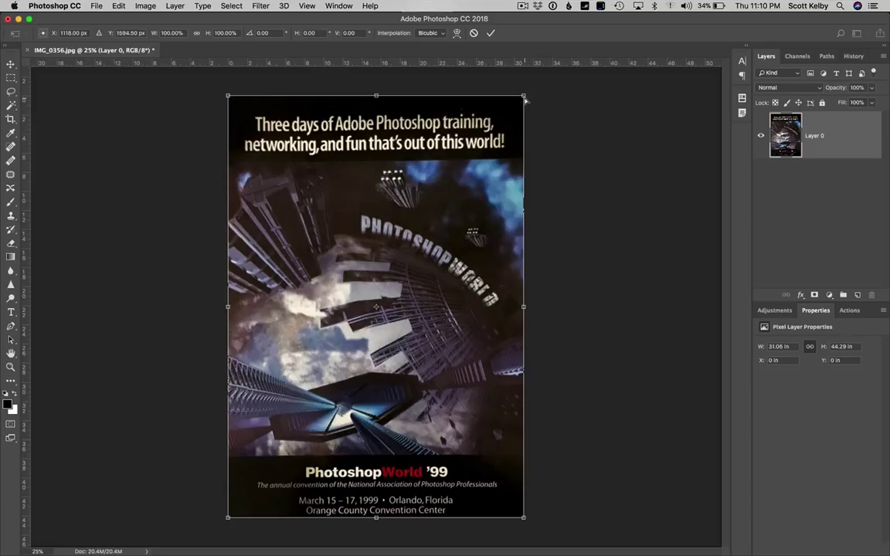
pyautogui.moveTo(526, 98); pyautogui.dragTo(526, 104)
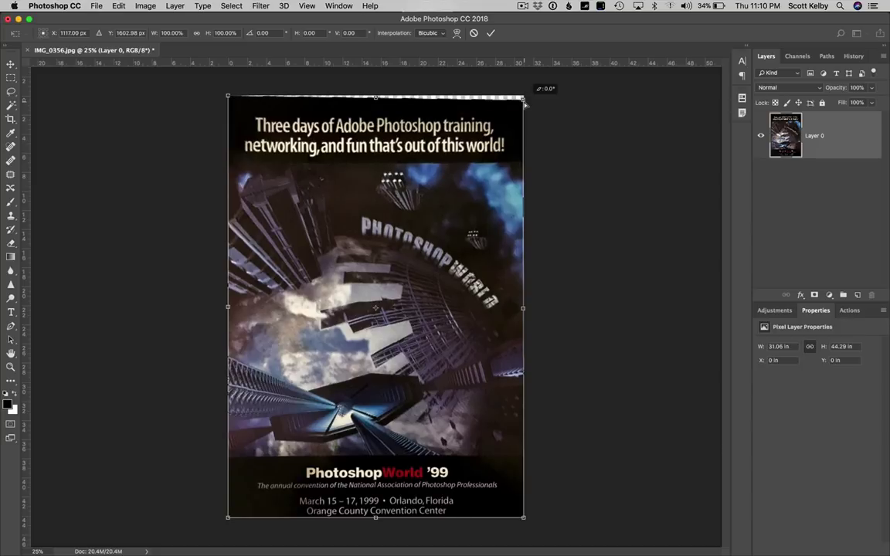
pyautogui.moveTo(525, 104); pyautogui.dragTo(524, 100)
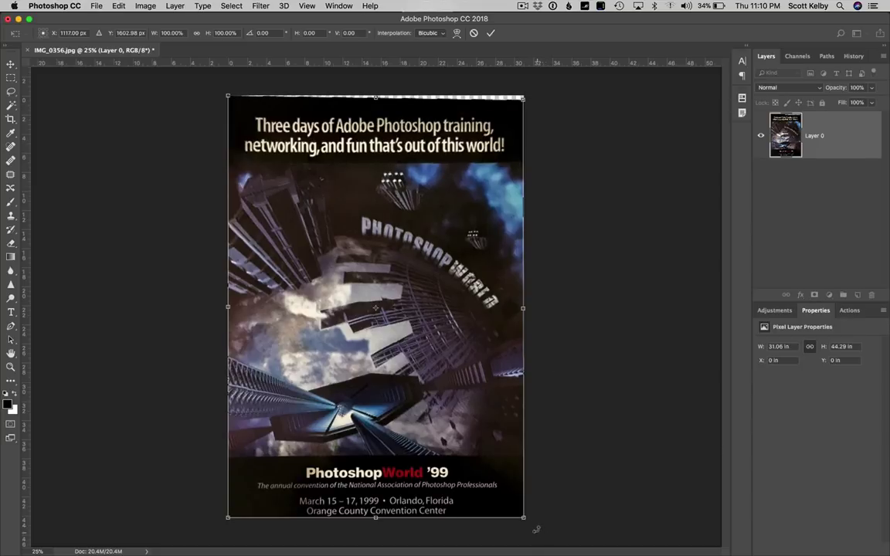
pyautogui.moveTo(526, 521); pyautogui.dragTo(526, 521)
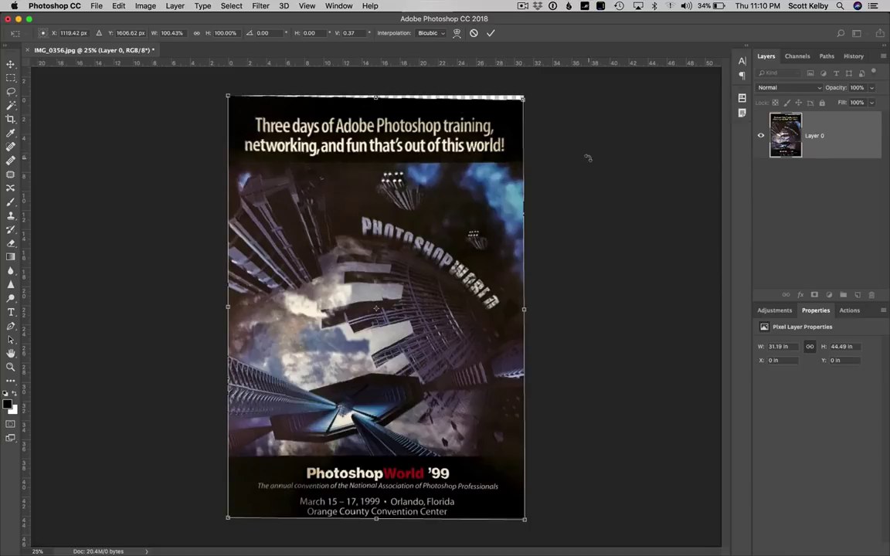
pyautogui.press('Return')
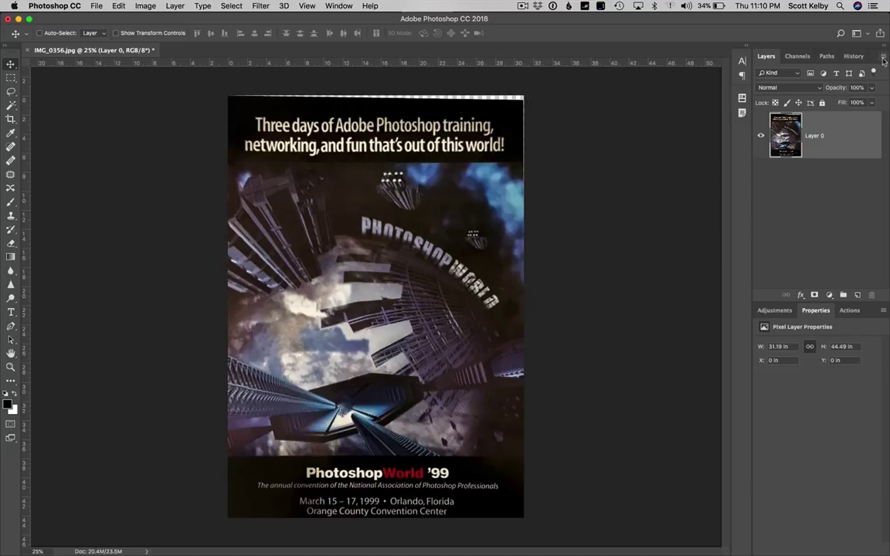
# - Flatten the image and Magic Wand-select the empty strip along the poster's top edge
pyautogui.click(884, 57)
pyautogui.click(840, 361)
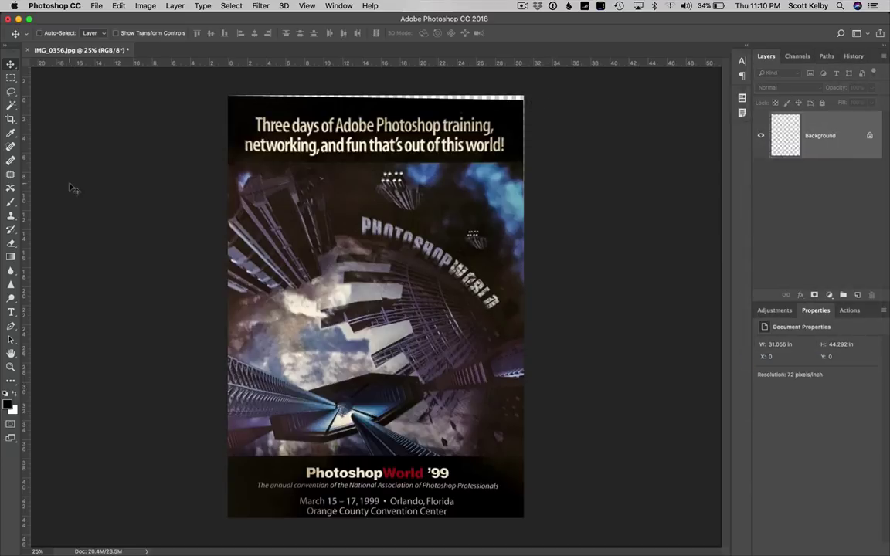
pyautogui.click(13, 104)
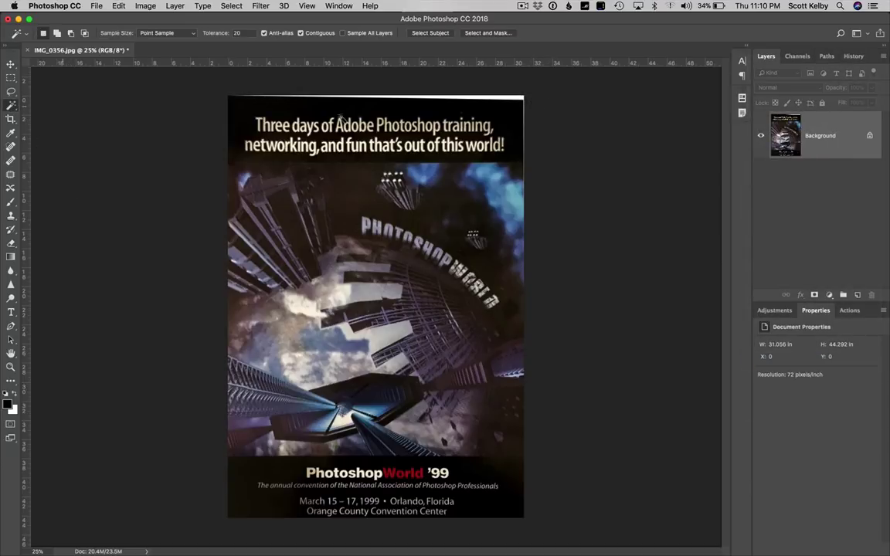
pyautogui.click(513, 98)
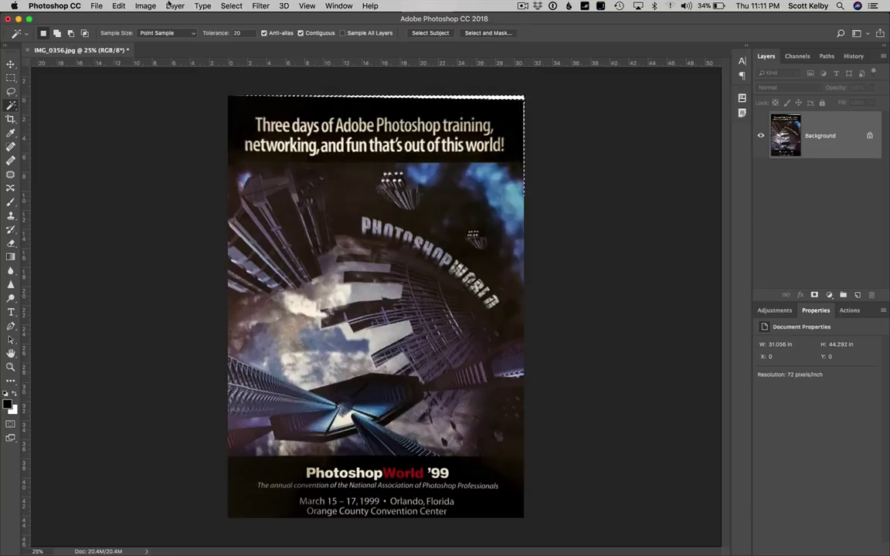
# - Expand the selection of the empty strip by 4 pixels
pyautogui.click(230, 6)
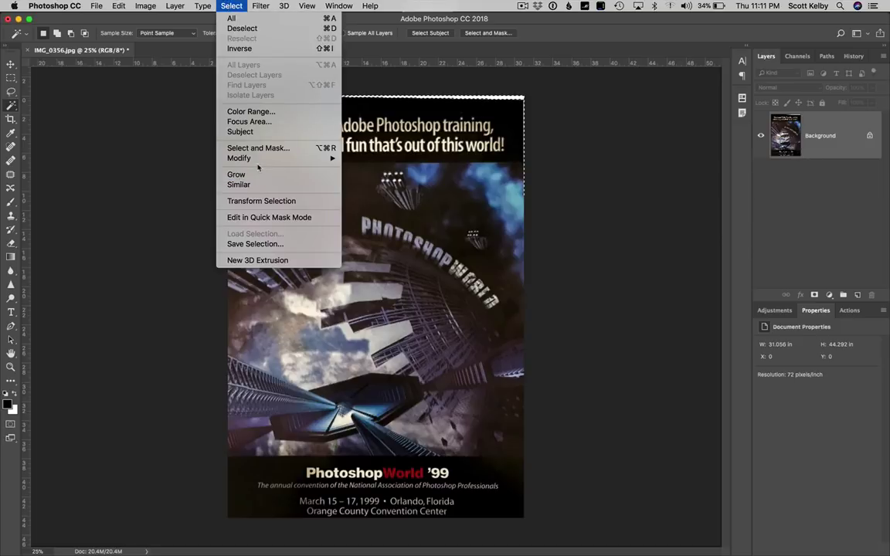
pyautogui.moveTo(255, 158)
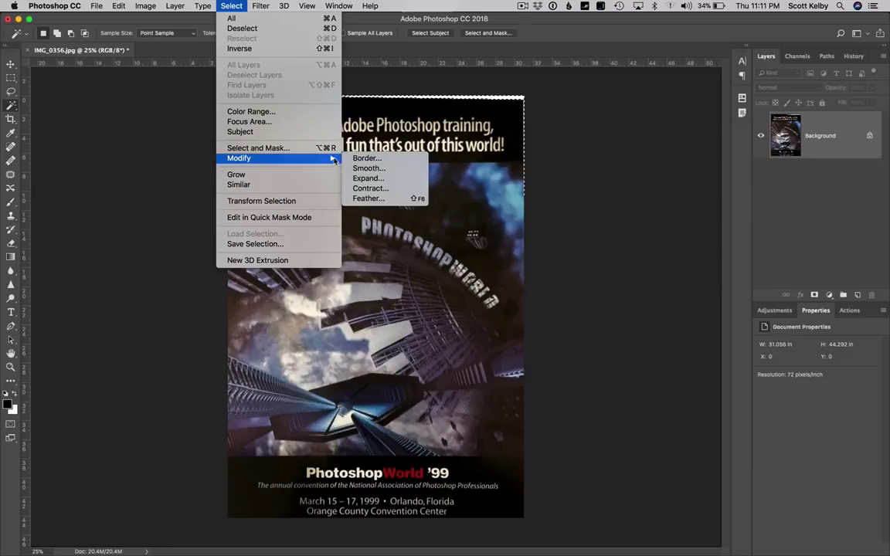
pyautogui.click(366, 168)
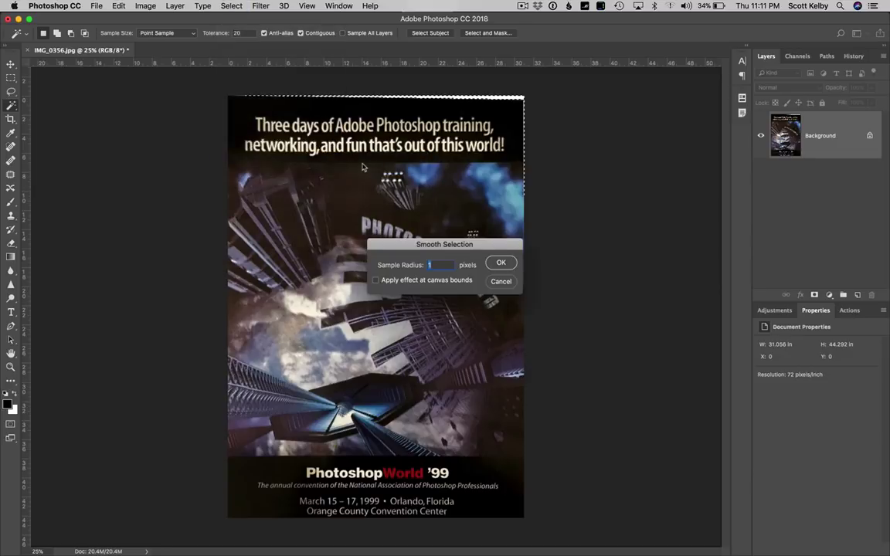
pyautogui.click(502, 281)
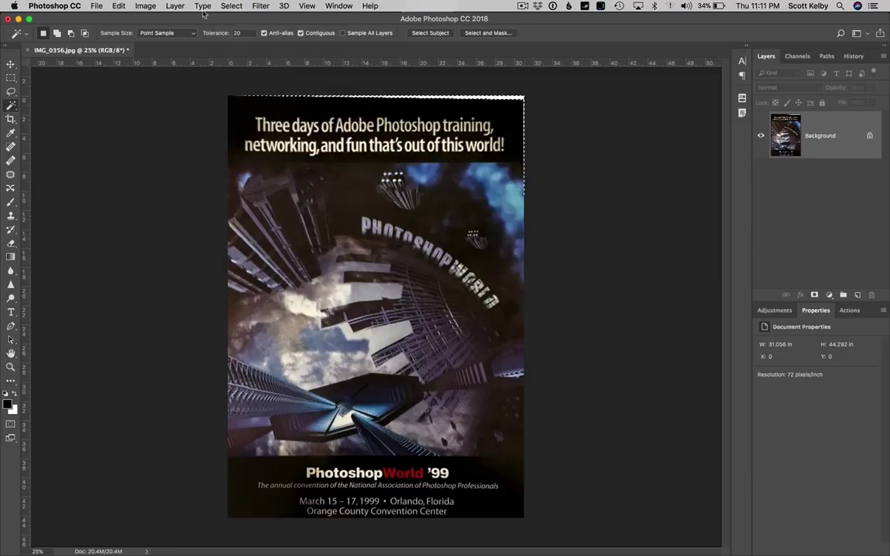
pyautogui.click(231, 6)
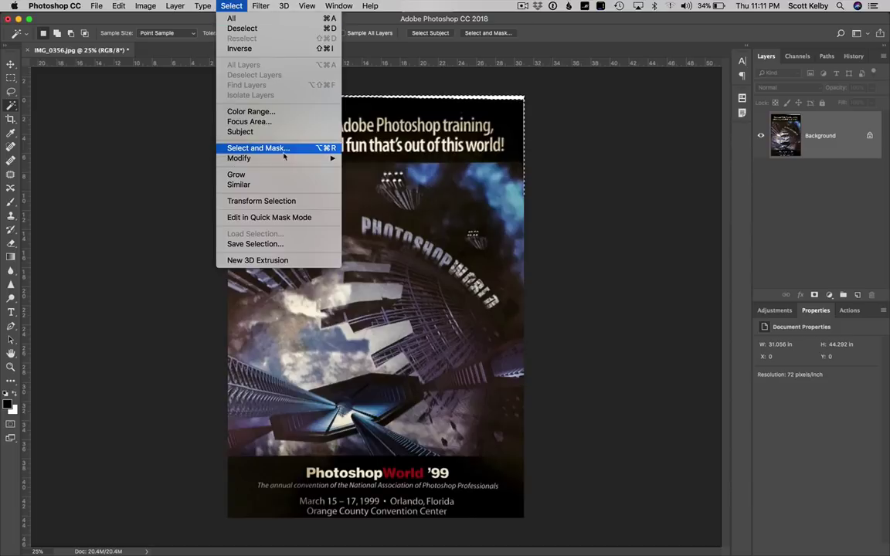
pyautogui.moveTo(289, 162)
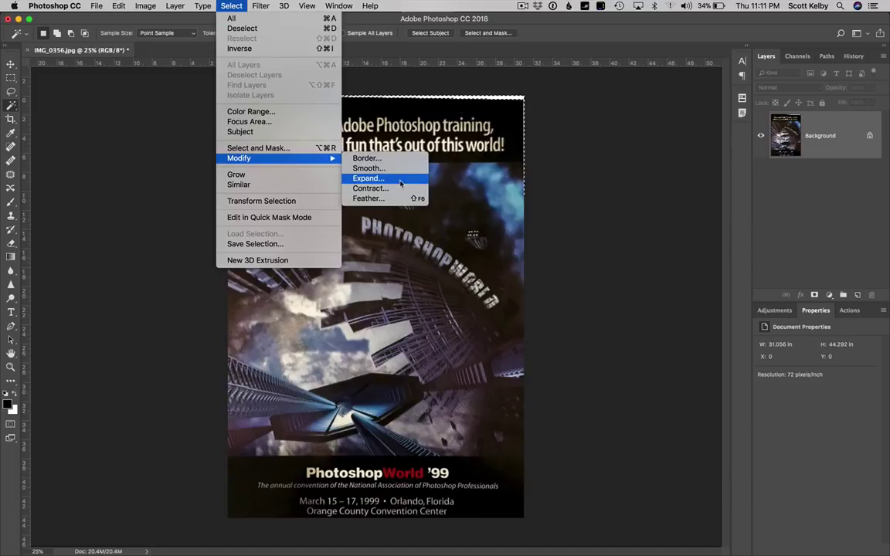
pyautogui.click(369, 177)
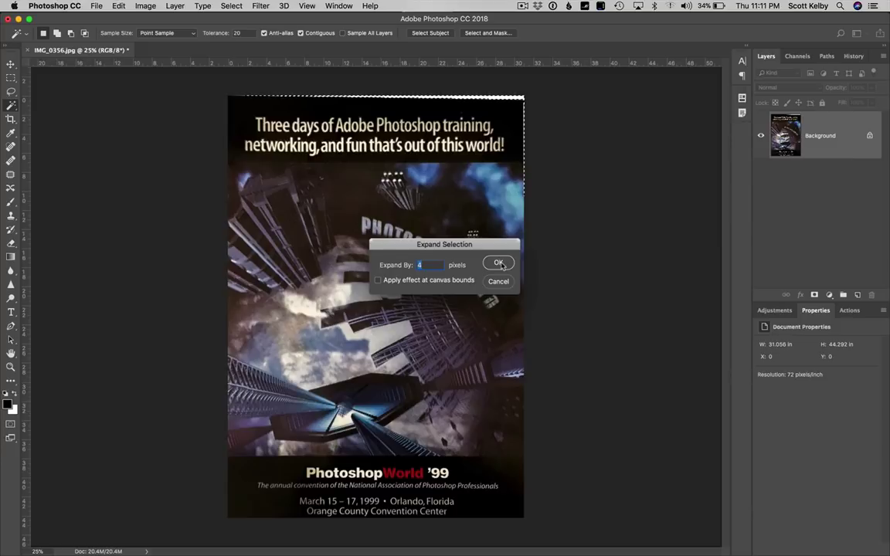
pyautogui.click(499, 263)
# - Content-Aware Fill the selected strip, then deselect
pyautogui.click(120, 6)
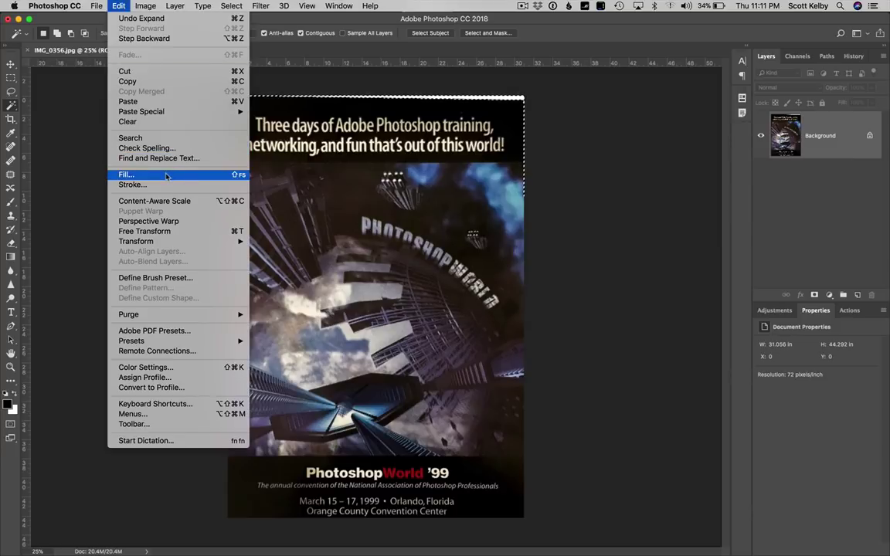
pyautogui.click(150, 158)
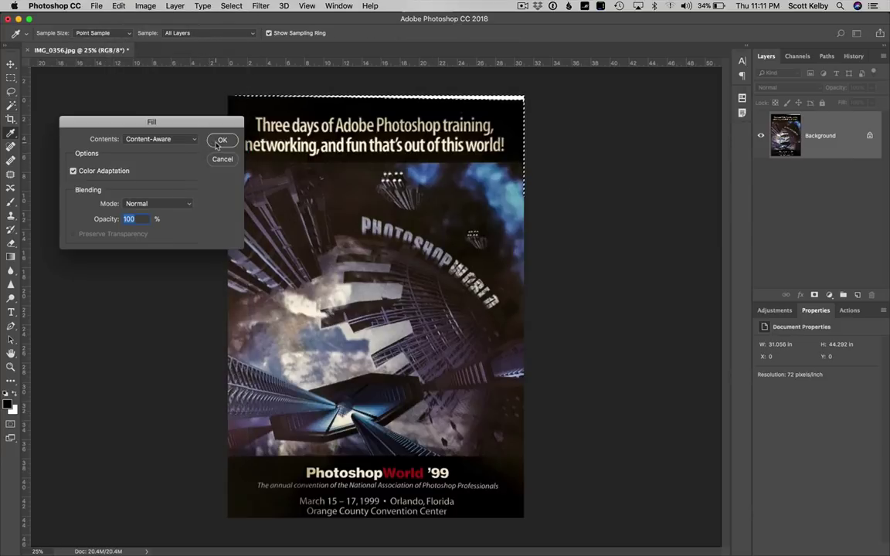
pyautogui.click(221, 141)
pyautogui.press('w')
pyautogui.press('super+d')
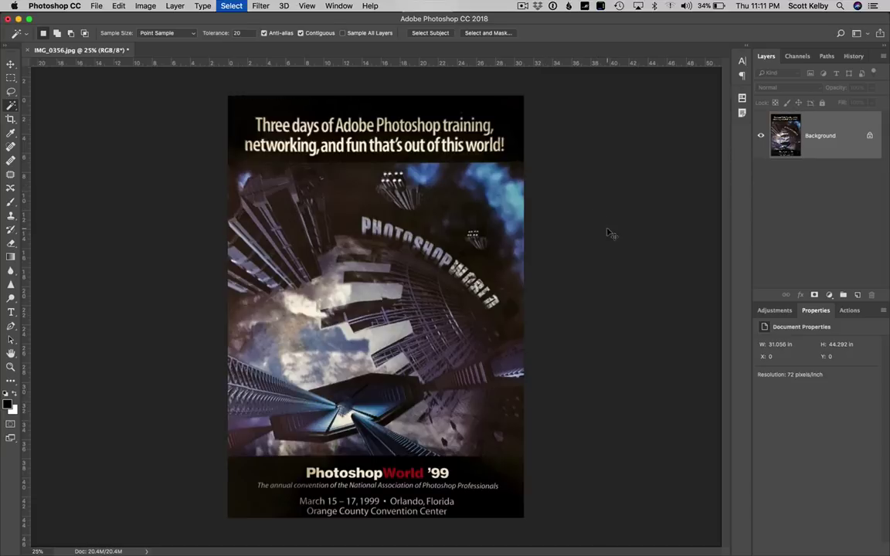
# - At 50% zoom with rulers shown, marquee a full-width strip below the headline and hide its edges
pyautogui.press('super+equal')
pyautogui.press('super+equal')
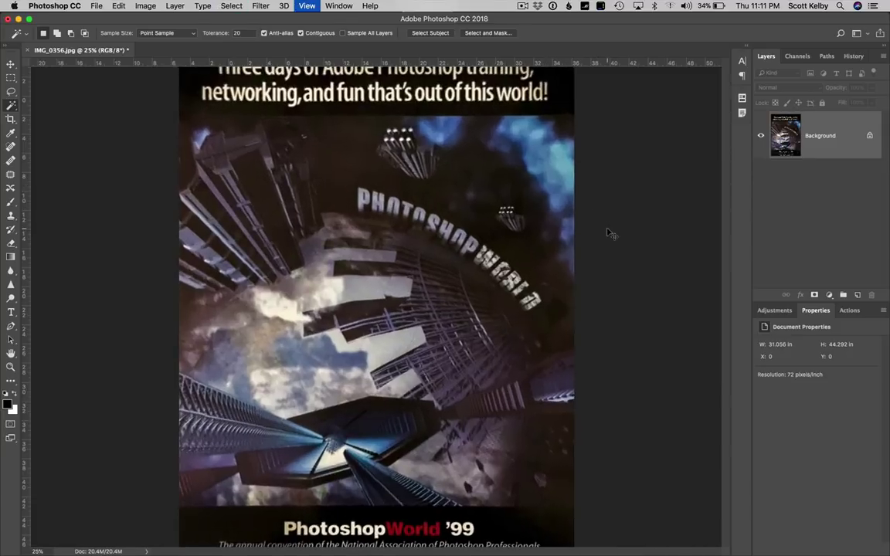
pyautogui.moveTo(435, 260); pyautogui.dragTo(480, 412)
pyautogui.press('super+r')
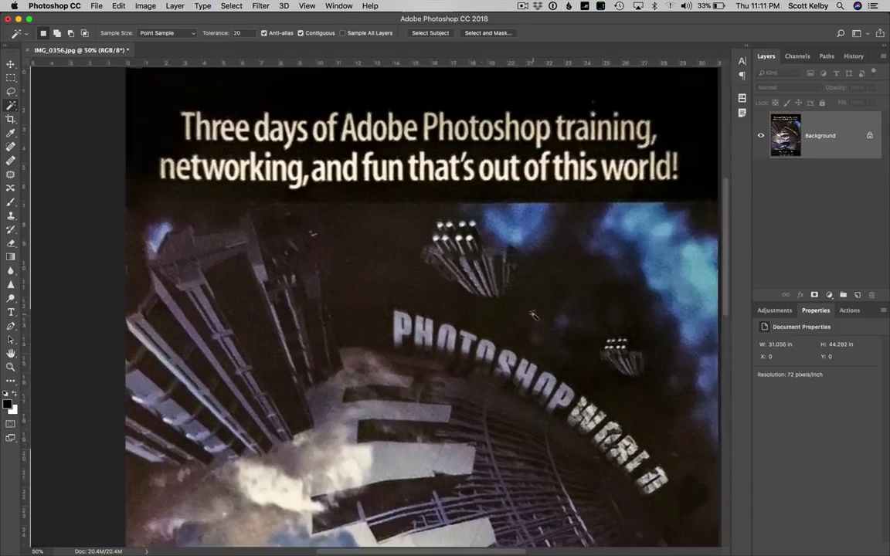
pyautogui.click(10, 77)
pyautogui.moveTo(127, 192); pyautogui.dragTo(717, 200)
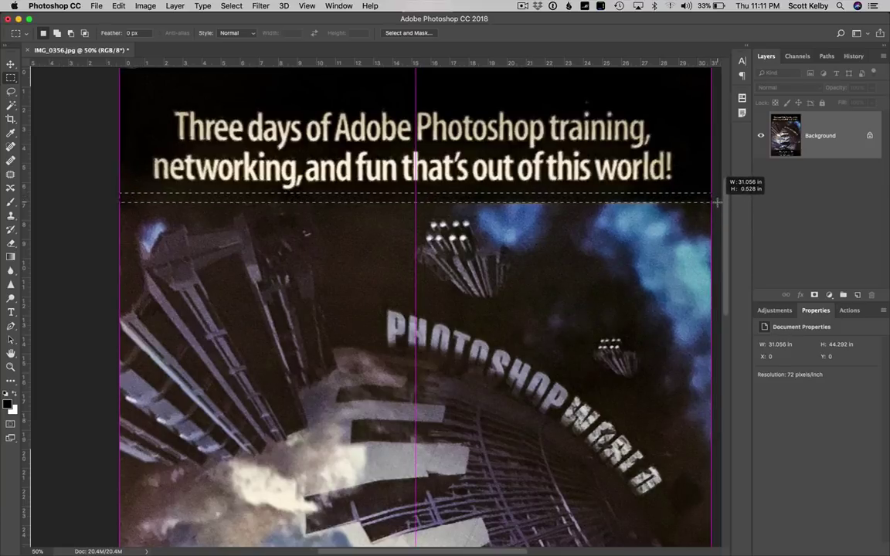
pyautogui.press('super+h')
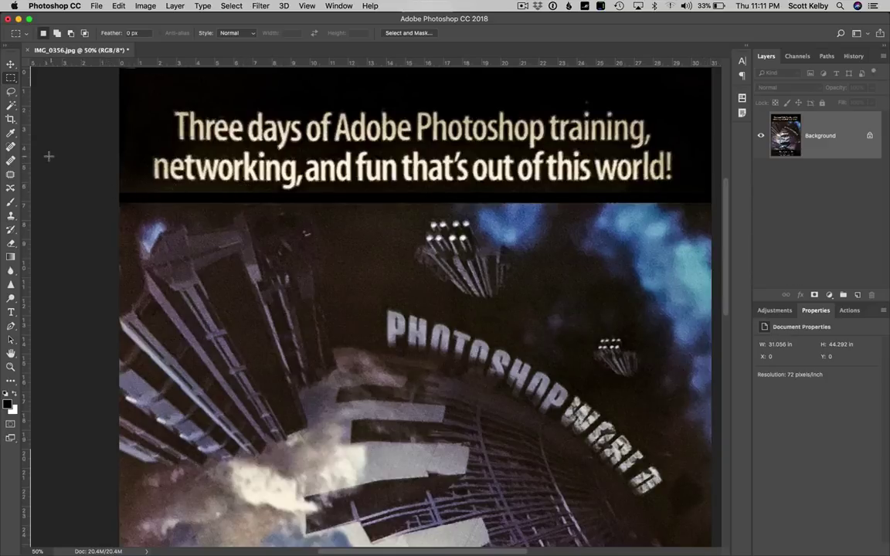
pyautogui.click(262, 6)
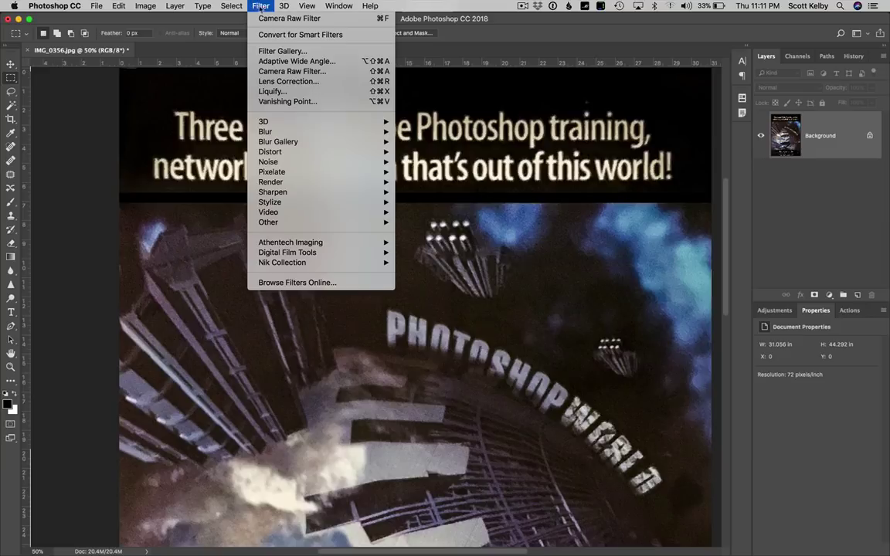
# - In Camera Raw, paint a -1.20 exposure Adjustment Brush stroke along the top headline and apply it
pyautogui.click(285, 72)
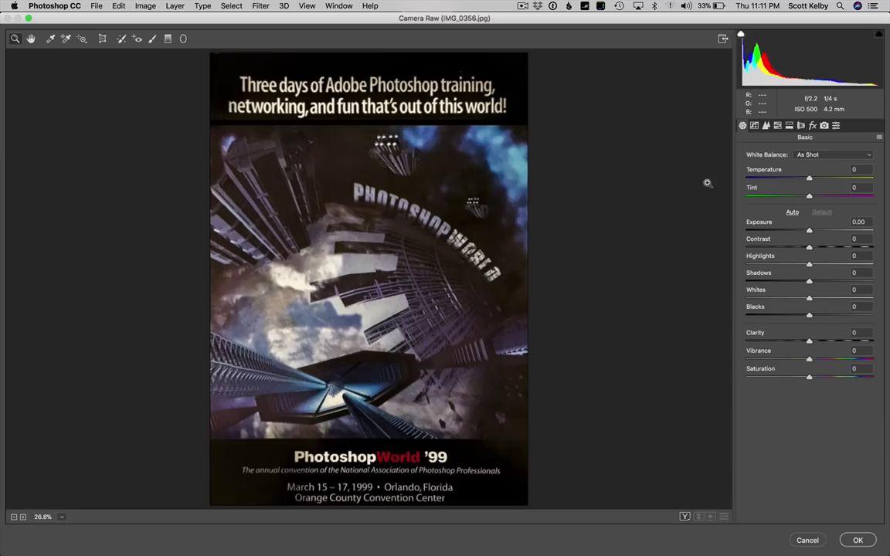
pyautogui.click(153, 40)
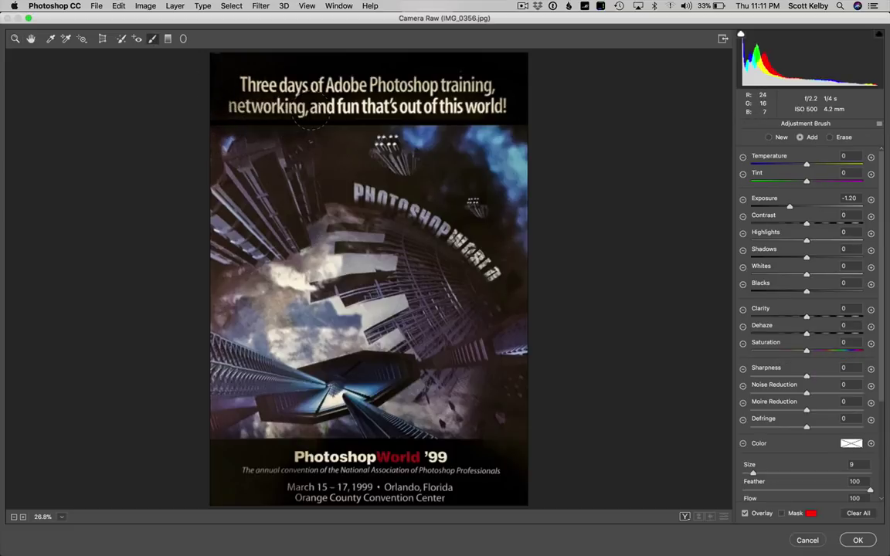
pyautogui.press('[')
pyautogui.press('[')
pyautogui.press('[')
pyautogui.press('[')
pyautogui.press('[')
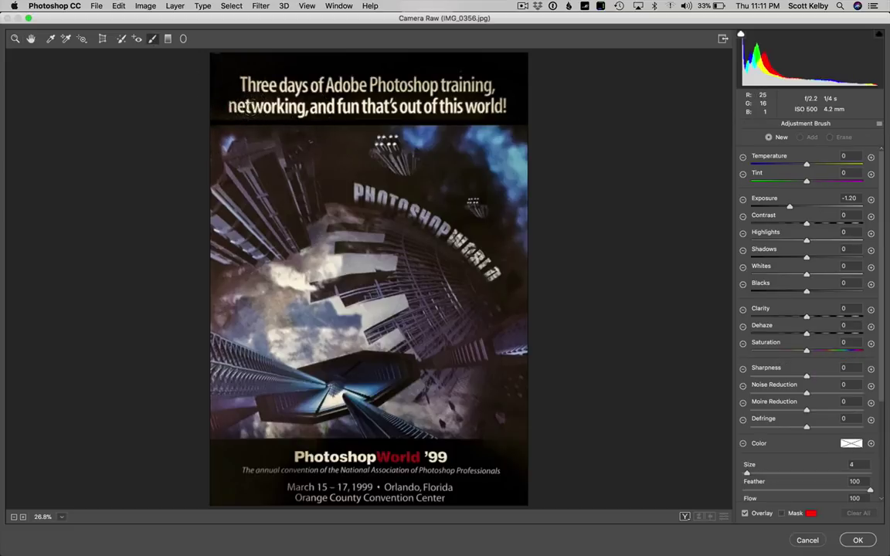
pyautogui.moveTo(222, 114)
pyautogui.mouseDown()
pyautogui.moveTo(226, 98)
pyautogui.moveTo(283, 102)
pyautogui.mouseUp()
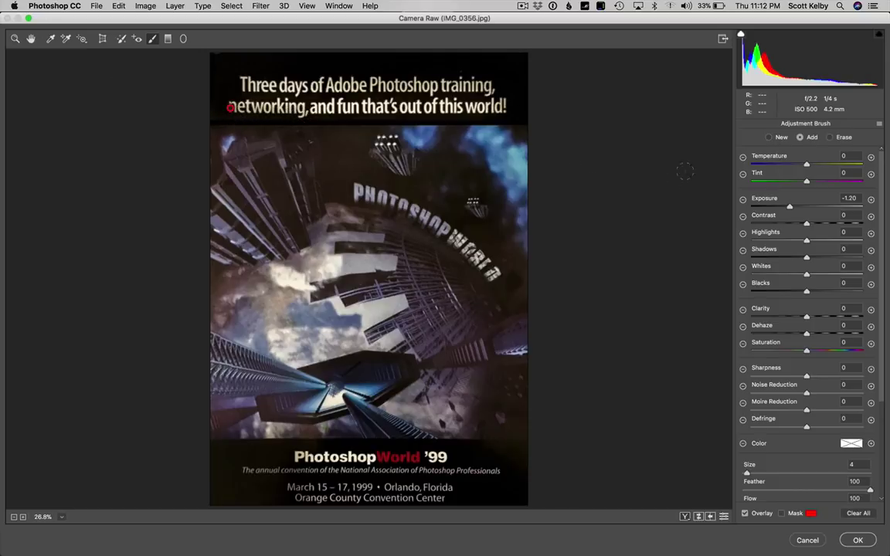
pyautogui.click(31, 39)
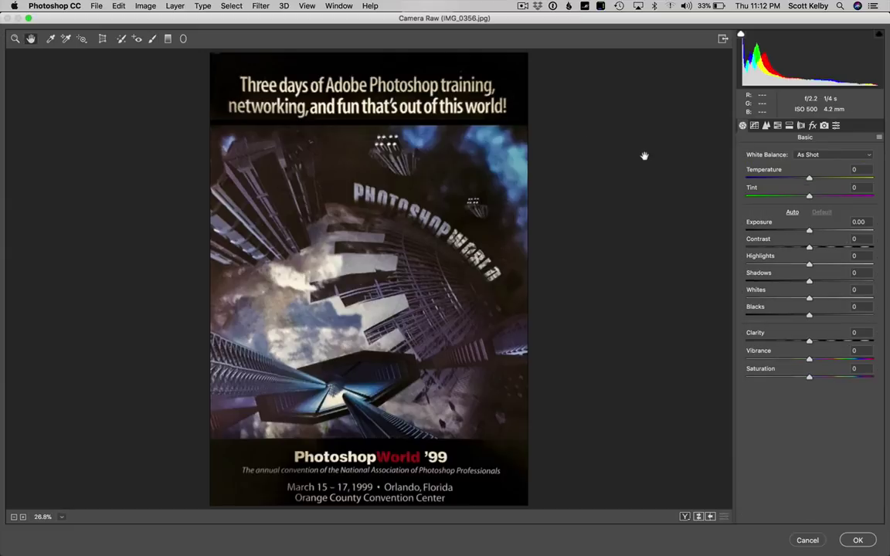
pyautogui.click(858, 540)
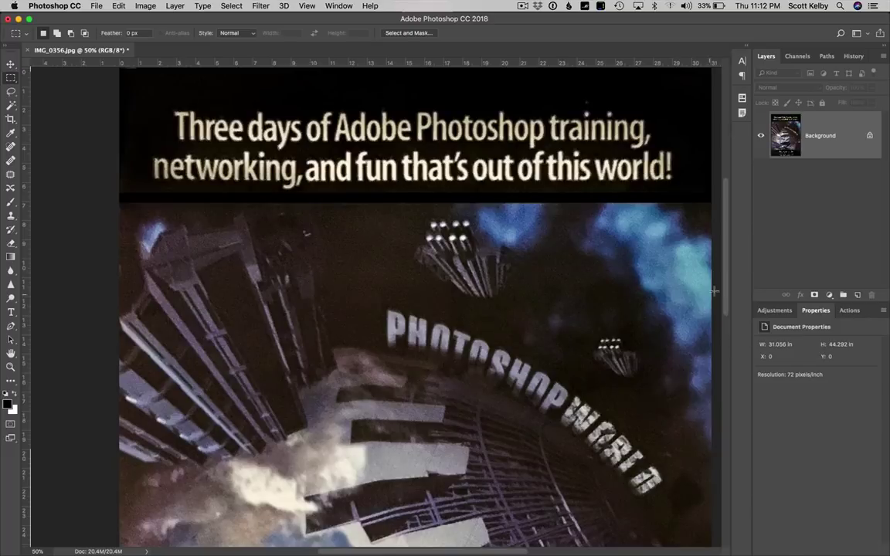
# - Duplicate the image to Layer 1, set its blend mode to Screen, and add a black mask
pyautogui.press('super+j')
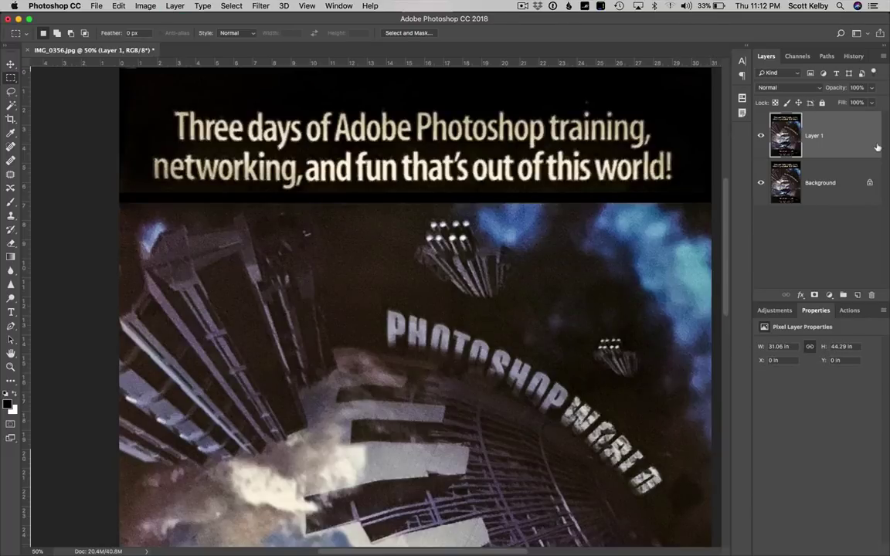
pyautogui.click(798, 89)
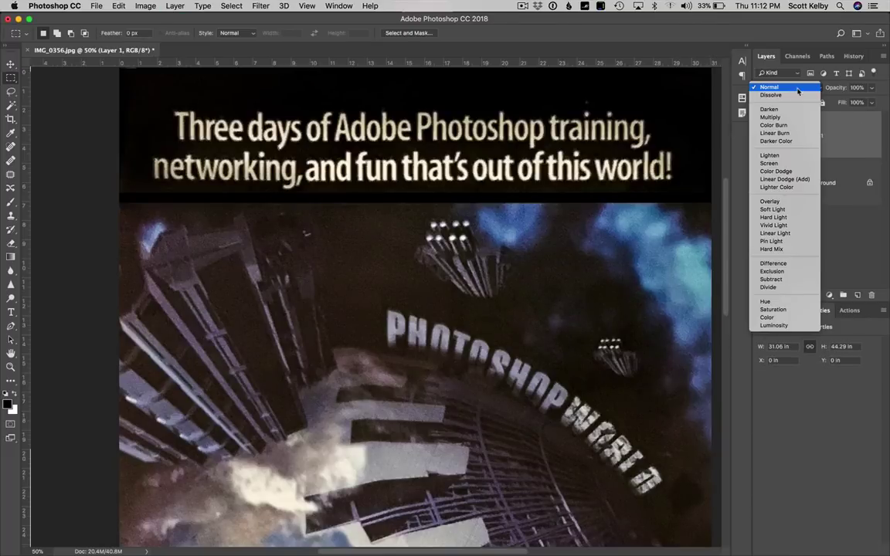
pyautogui.click(797, 164)
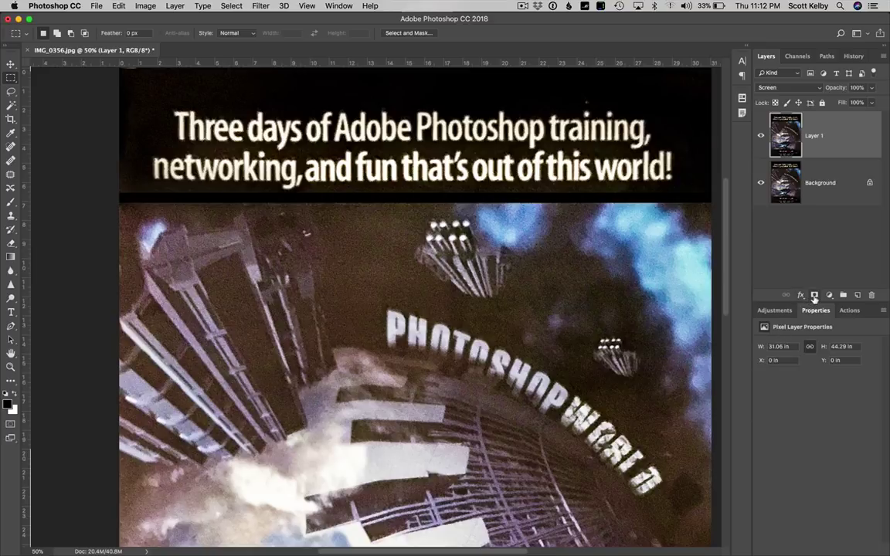
pyautogui.keyDown('alt'); pyautogui.click(814, 296); pyautogui.keyUp('alt')
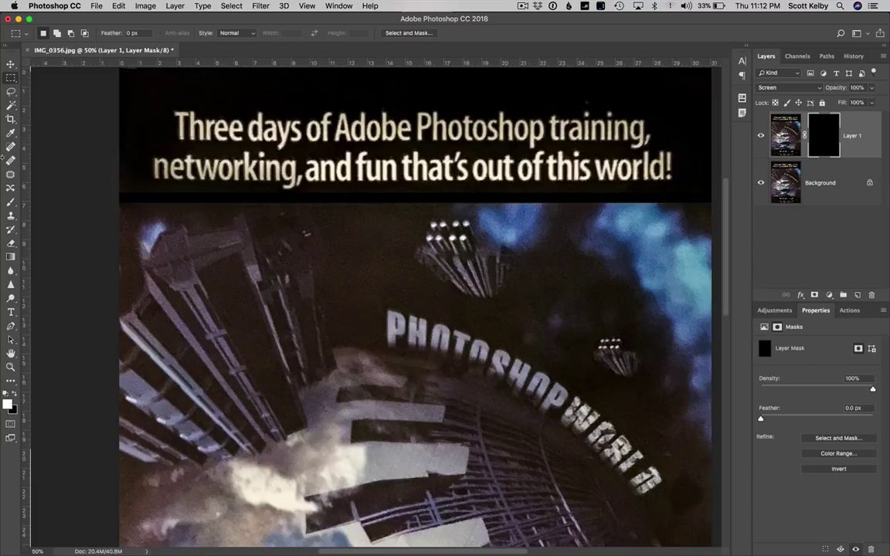
pyautogui.click(11, 200)
# - Paint white on the mask over 'Three days of', the 'Photoshop' caption, second line, dates and venue
pyautogui.moveTo(179, 128)
pyautogui.mouseDown()
pyautogui.moveTo(313, 130)
pyautogui.moveTo(276, 115)
pyautogui.moveTo(386, 130)
pyautogui.moveTo(639, 130)
pyautogui.moveTo(662, 166)
pyautogui.moveTo(501, 169)
pyautogui.moveTo(482, 158)
pyautogui.moveTo(403, 178)
pyautogui.moveTo(414, 167)
pyautogui.moveTo(164, 176)
pyautogui.moveTo(170, 151)
pyautogui.mouseUp()
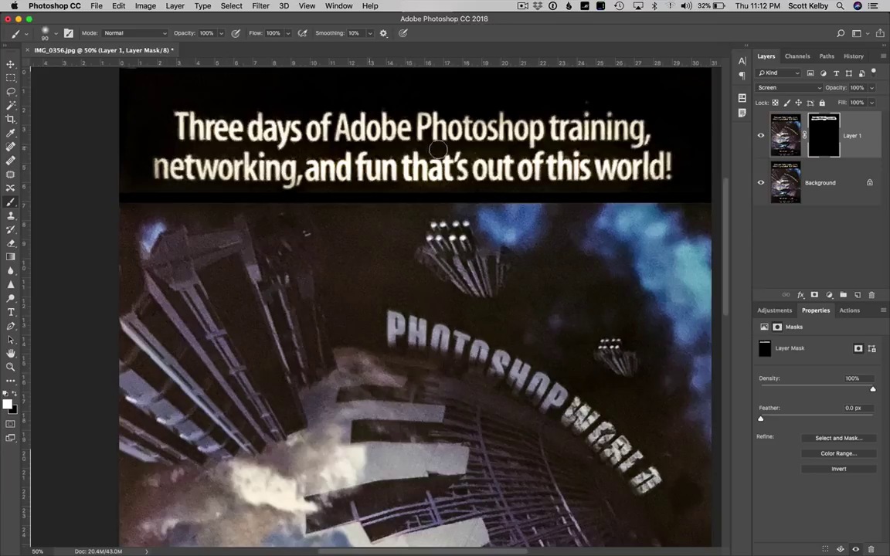
pyautogui.scroll(-2, 618, 309)
pyautogui.scroll(-10, 538, 482)
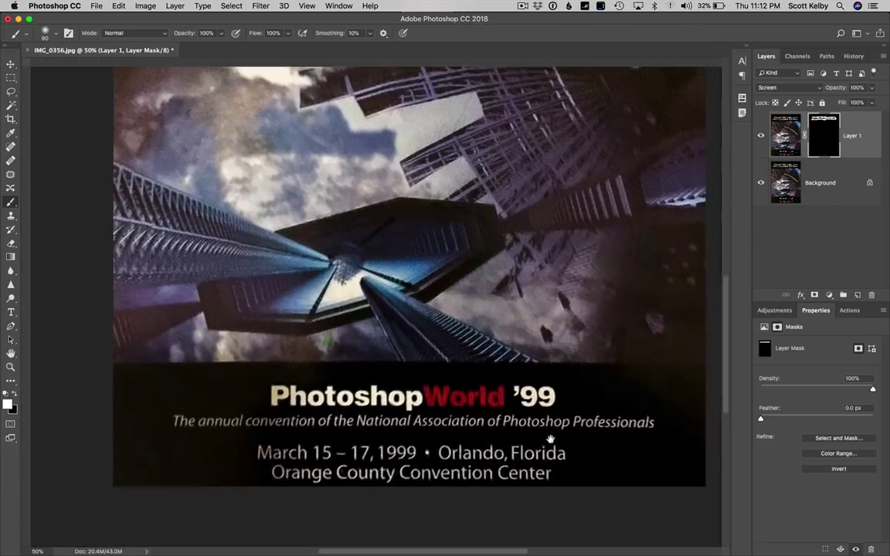
pyautogui.moveTo(268, 338); pyautogui.dragTo(543, 337)
pyautogui.moveTo(175, 360); pyautogui.dragTo(646, 363)
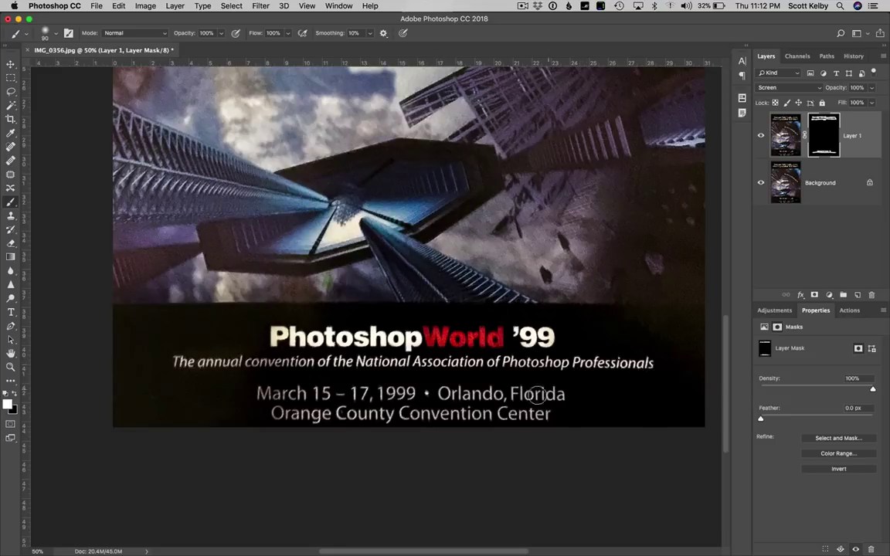
pyautogui.moveTo(547, 395)
pyautogui.mouseDown()
pyautogui.moveTo(315, 390)
pyautogui.moveTo(254, 422)
pyautogui.moveTo(430, 415)
pyautogui.moveTo(550, 425)
pyautogui.mouseUp()
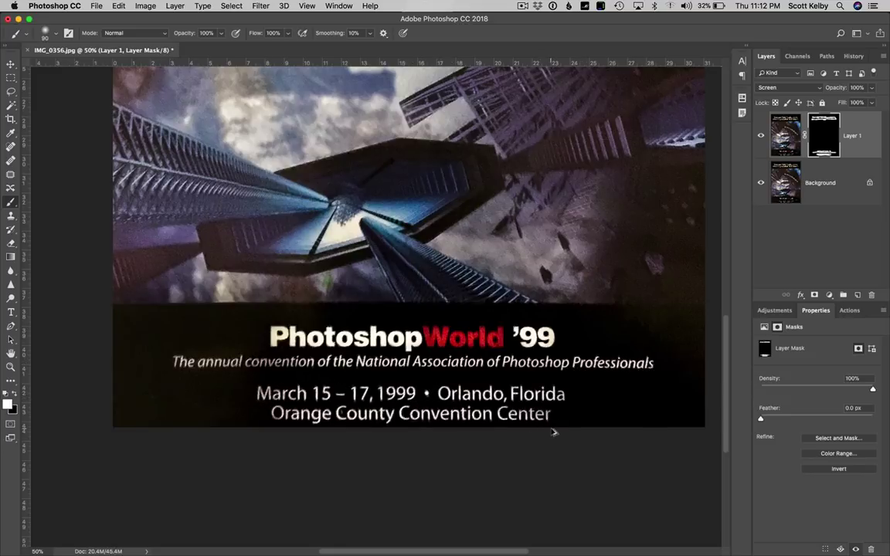
pyautogui.press('super+minus')
pyautogui.press('super+minus')
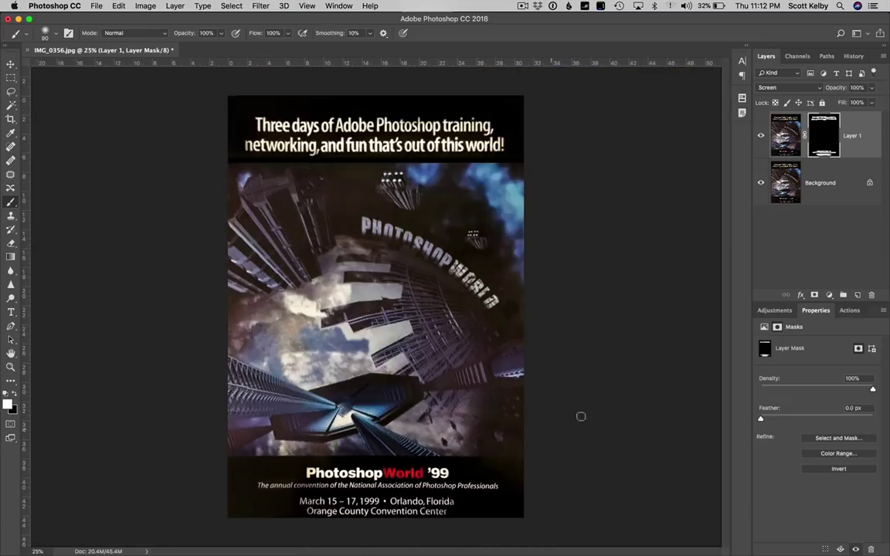
pyautogui.click(884, 57)
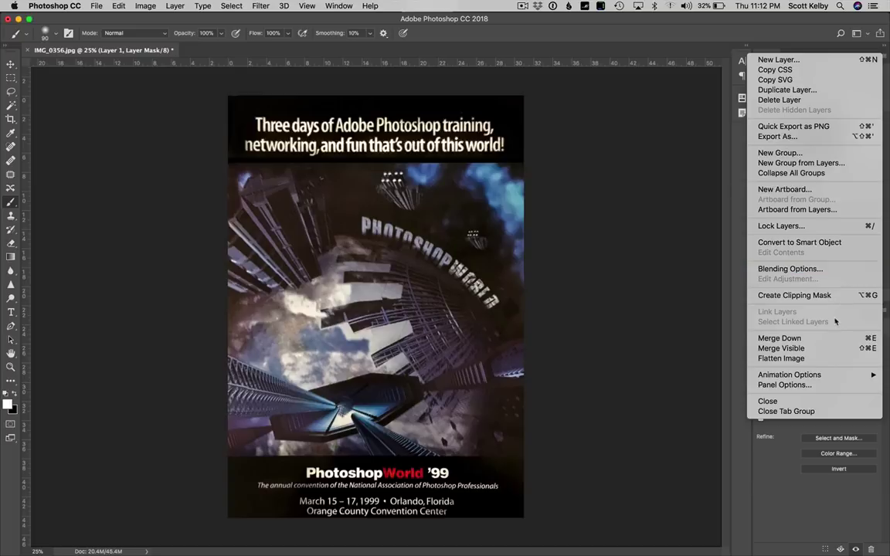
# - Flatten the brightened text and photo, then unlock the Background as Layer 0
pyautogui.click(769, 359)
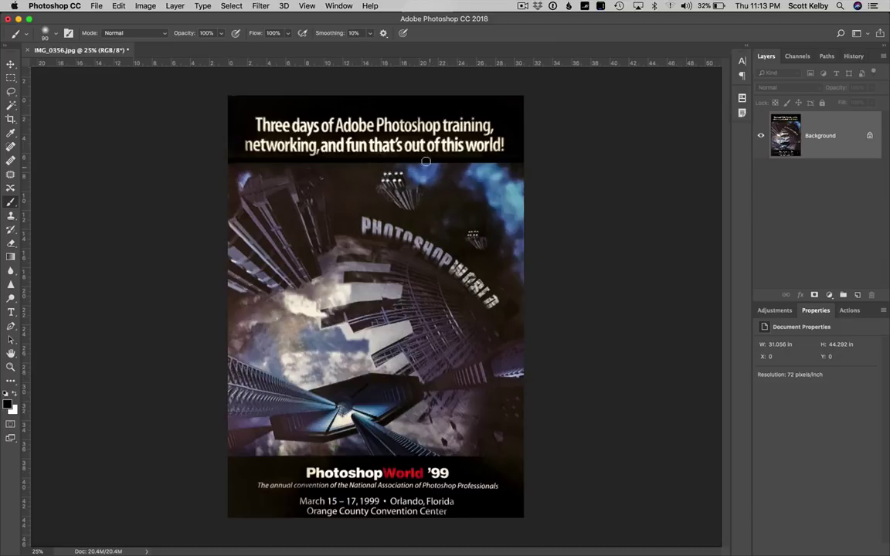
pyautogui.click(870, 136)
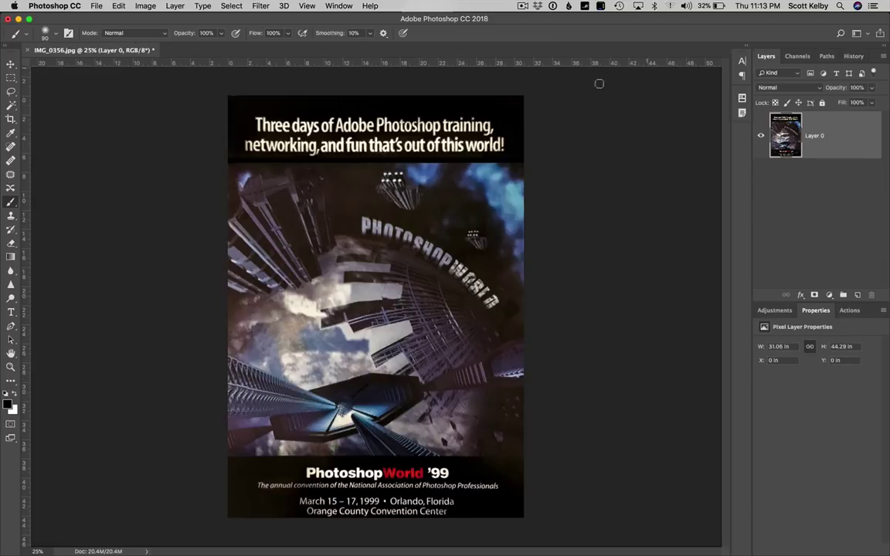
# - Rotate and warp Layer 0 with a -0.78° skew so the poster's top edge is level
pyautogui.press('super+t')
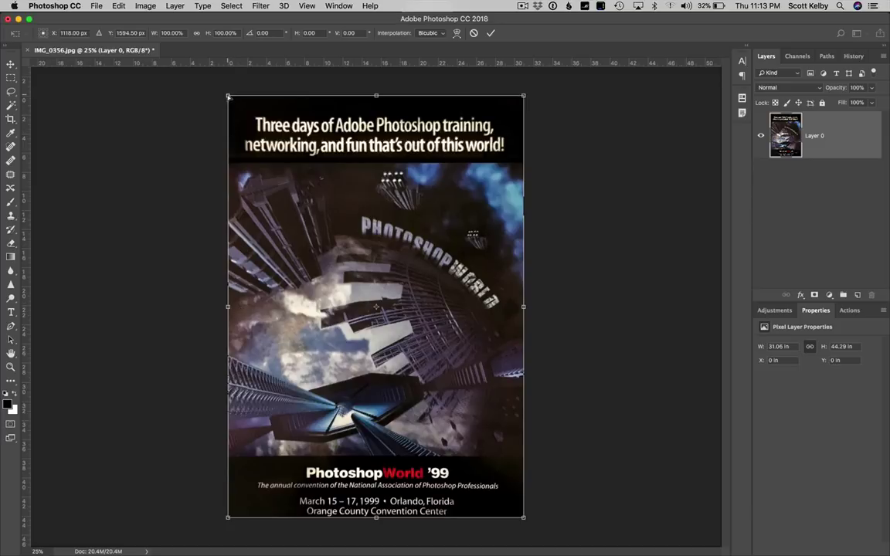
pyautogui.moveTo(228, 97); pyautogui.dragTo(228, 100)
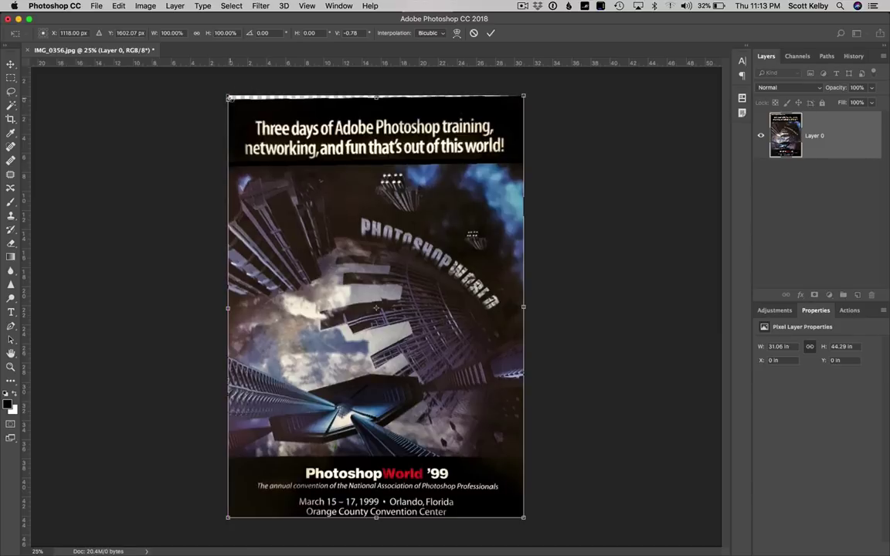
pyautogui.rightClick(354, 133)
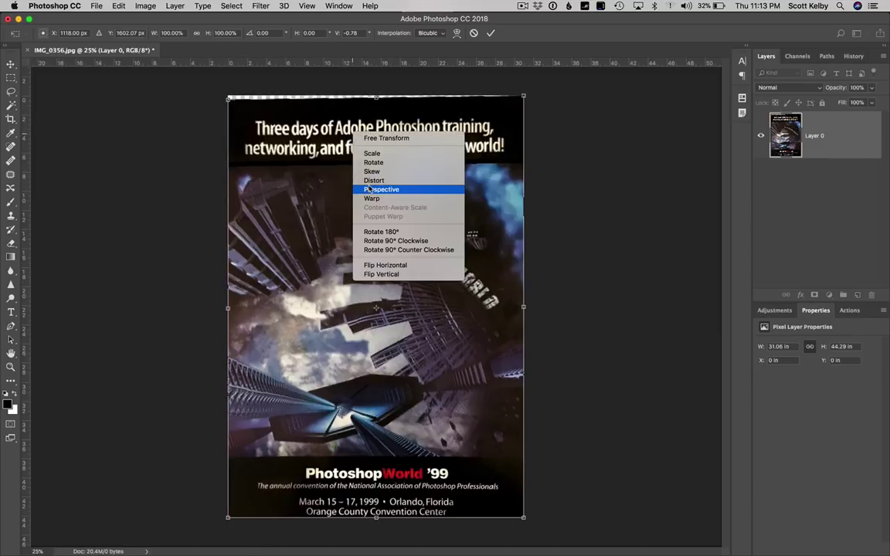
pyautogui.click(372, 198)
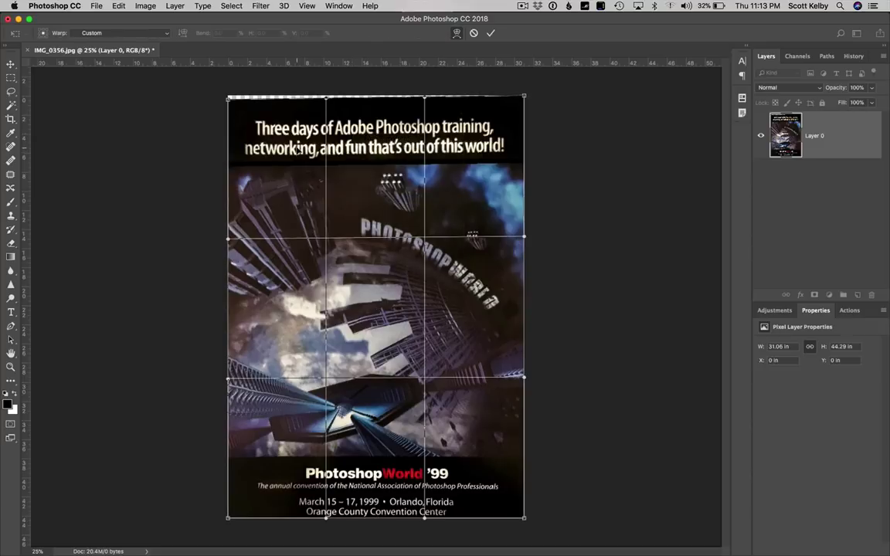
pyautogui.moveTo(298, 148); pyautogui.dragTo(298, 146)
pyautogui.press('Return')
# - Undo the last change and Magic Wand-select the empty strip along the poster's top
pyautogui.press('b')
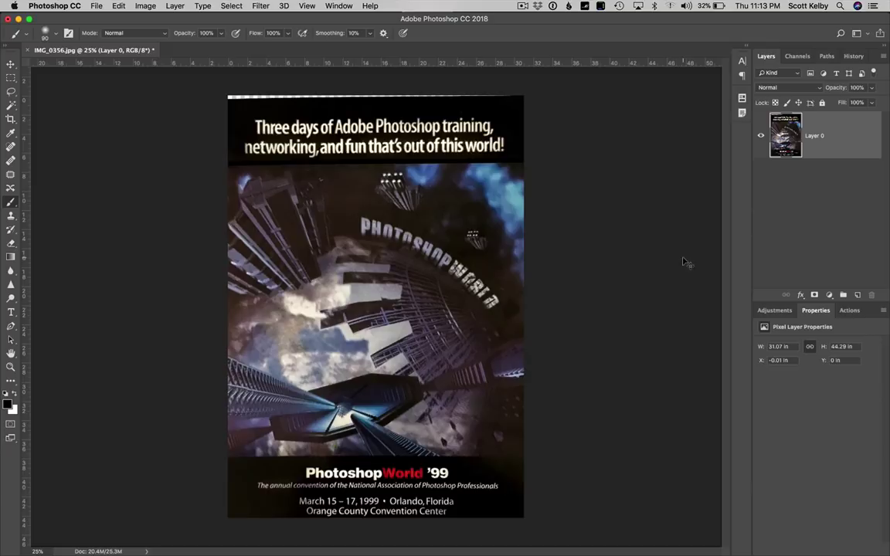
pyautogui.press('super+z')
pyautogui.press('super+z')
pyautogui.press('super+z')
pyautogui.press('super+z')
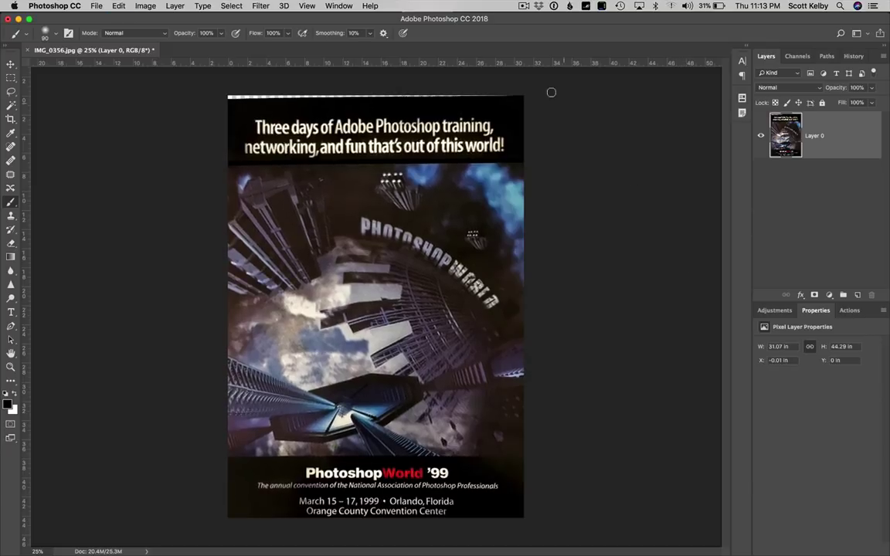
pyautogui.press('w')
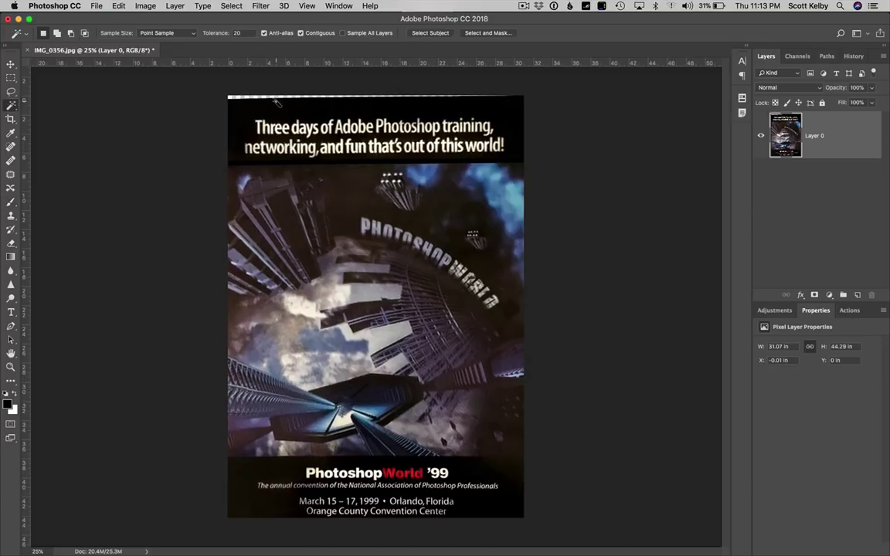
pyautogui.click(259, 96)
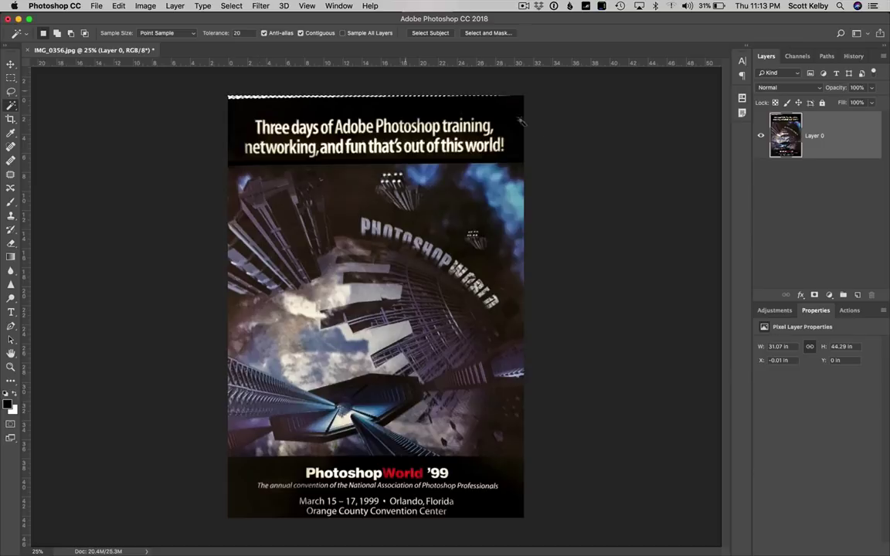
# - Expand the strip selection by 4 pixels
pyautogui.click(231, 6)
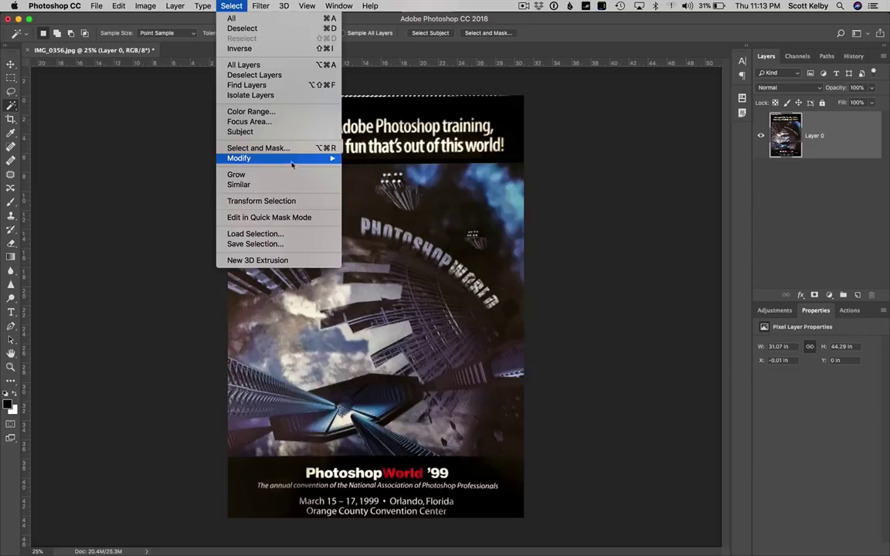
pyautogui.moveTo(301, 157)
pyautogui.click(369, 179)
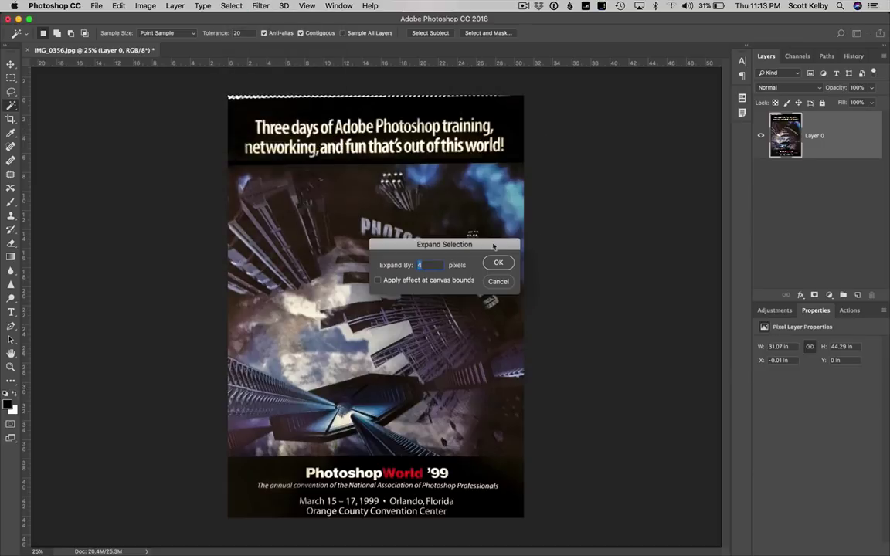
pyautogui.click(500, 262)
# - Content-Aware Fill the selected top strip and deselect
pyautogui.click(118, 5)
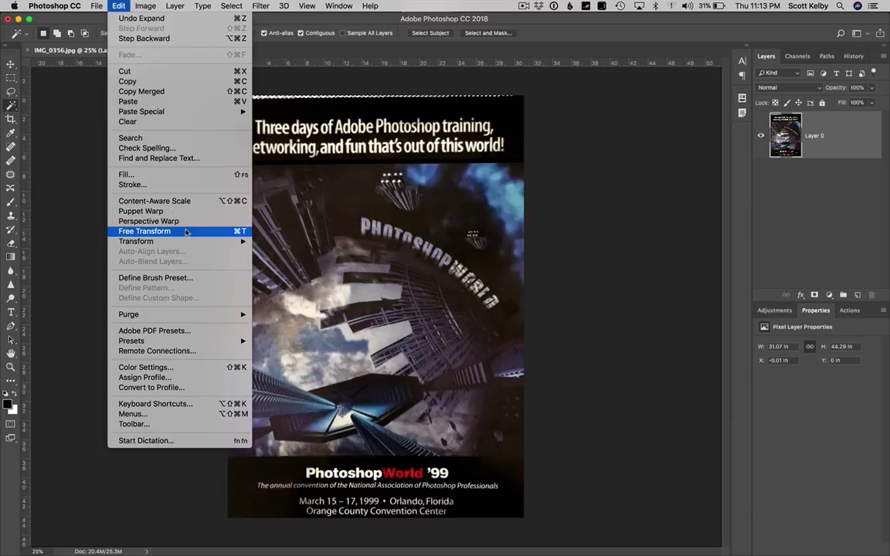
pyautogui.click(175, 174)
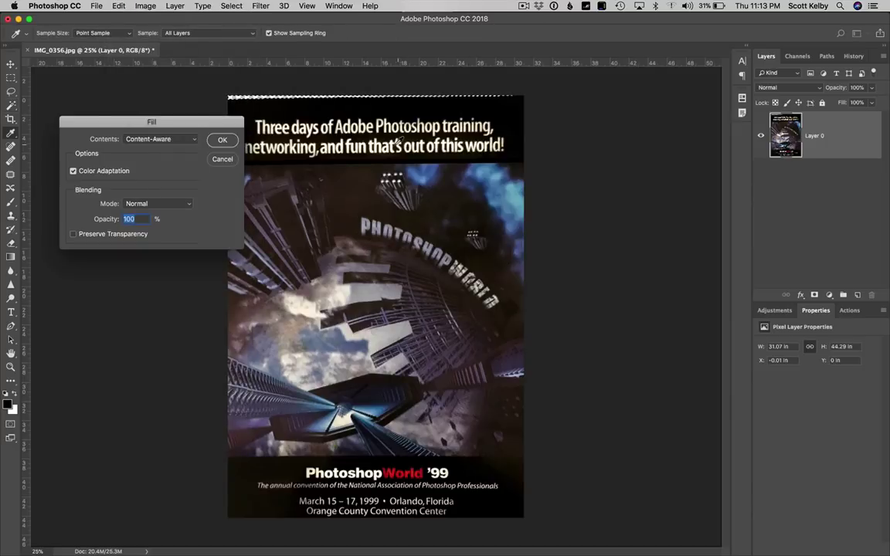
pyautogui.click(222, 140)
pyautogui.press('w')
pyautogui.press('cmd+d')
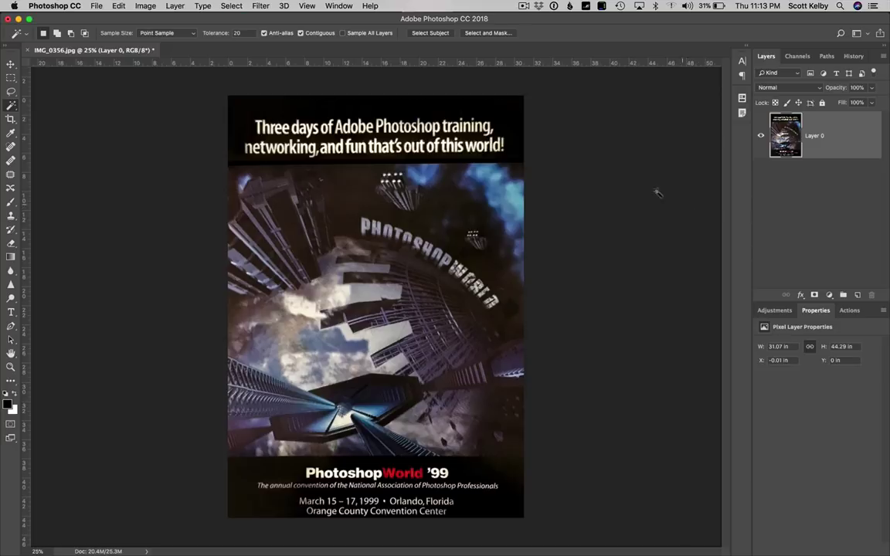
pyautogui.click(259, 6)
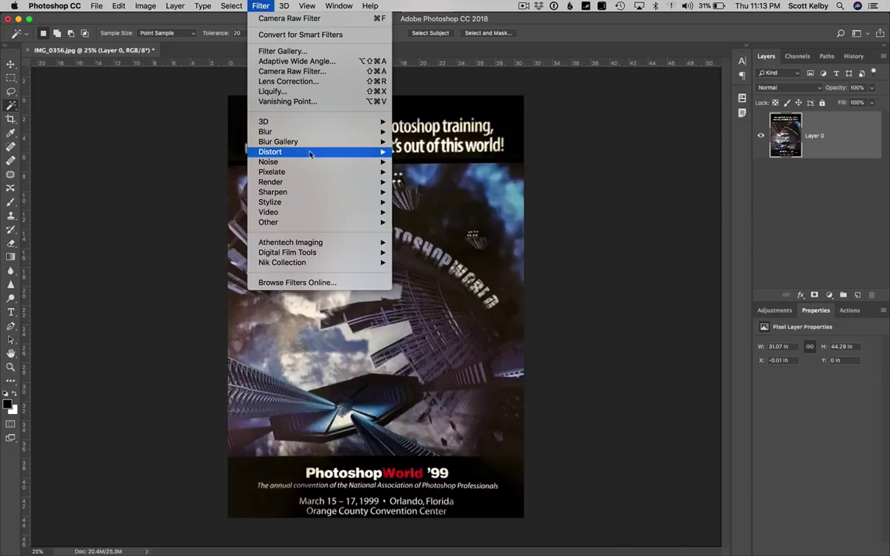
# - Sharpen the poster with Unsharp Mask at 120%, 1.0 px radius, threshold 0
pyautogui.moveTo(309, 193)
pyautogui.click(455, 243)
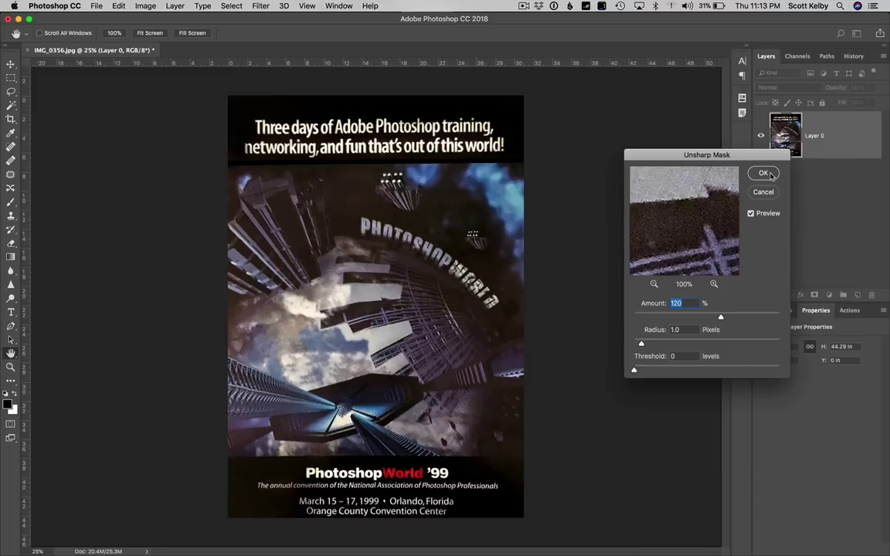
pyautogui.click(763, 173)
# - Flatten the sharpened image into a single Background layer
pyautogui.click(883, 56)
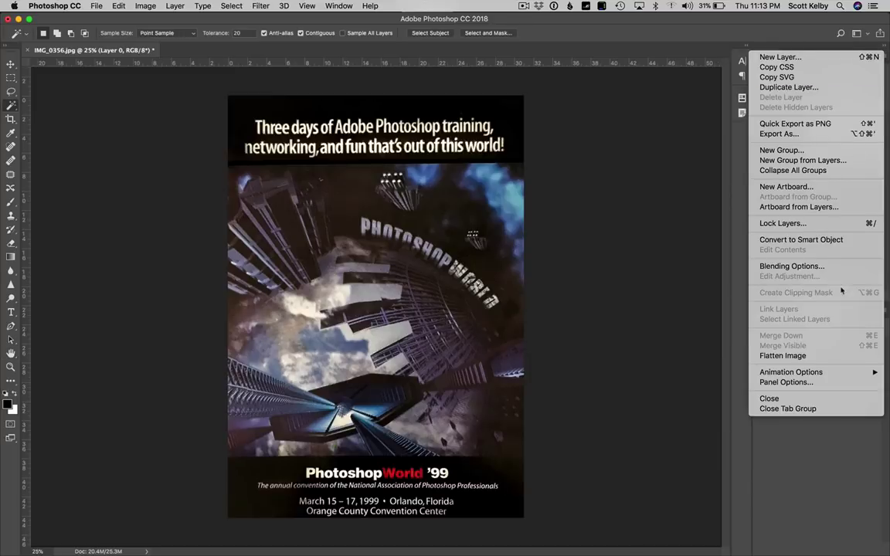
pyautogui.click(820, 357)
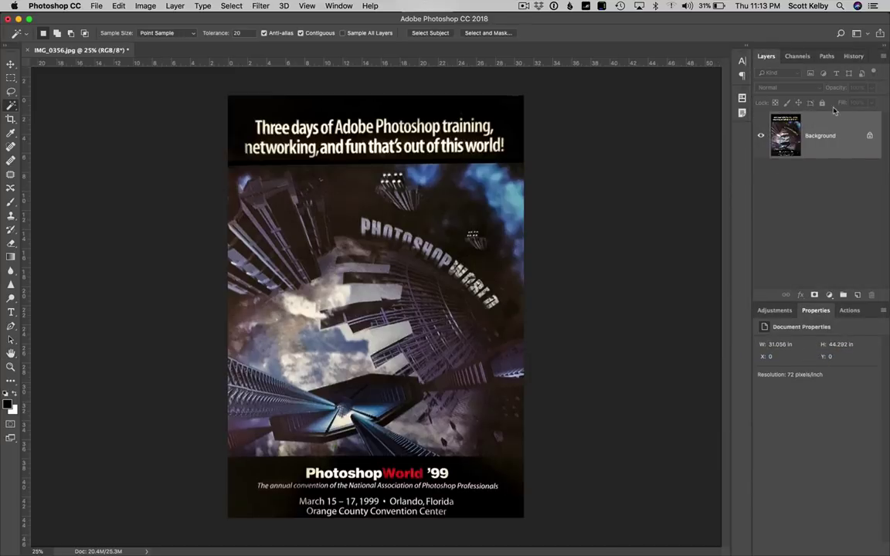
pyautogui.click(850, 57)
pyautogui.scroll(10, 832, 101)
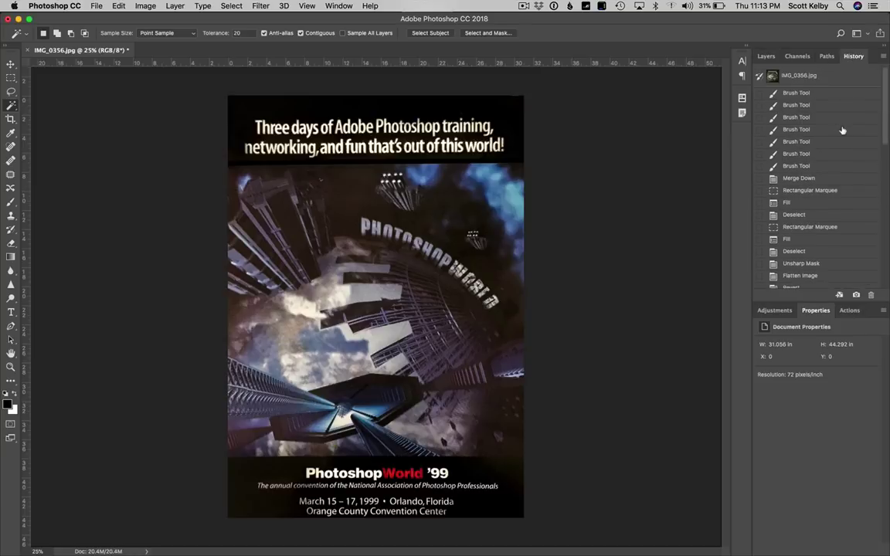
pyautogui.click(830, 79)
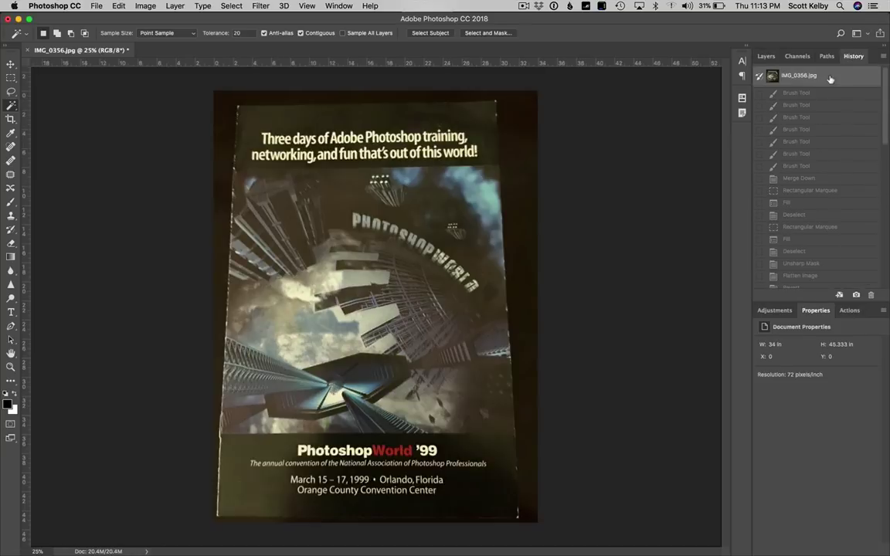
pyautogui.moveTo(884, 108); pyautogui.dragTo(816, 272)
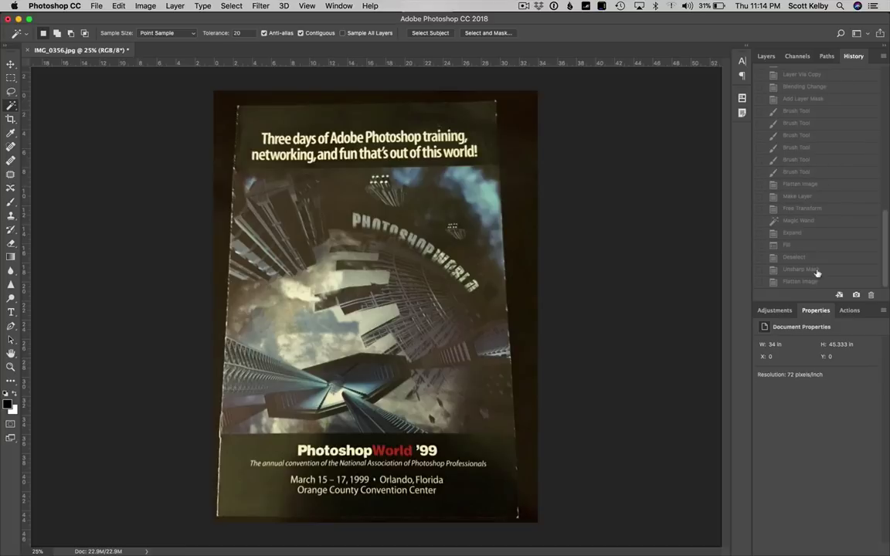
pyautogui.click(814, 282)
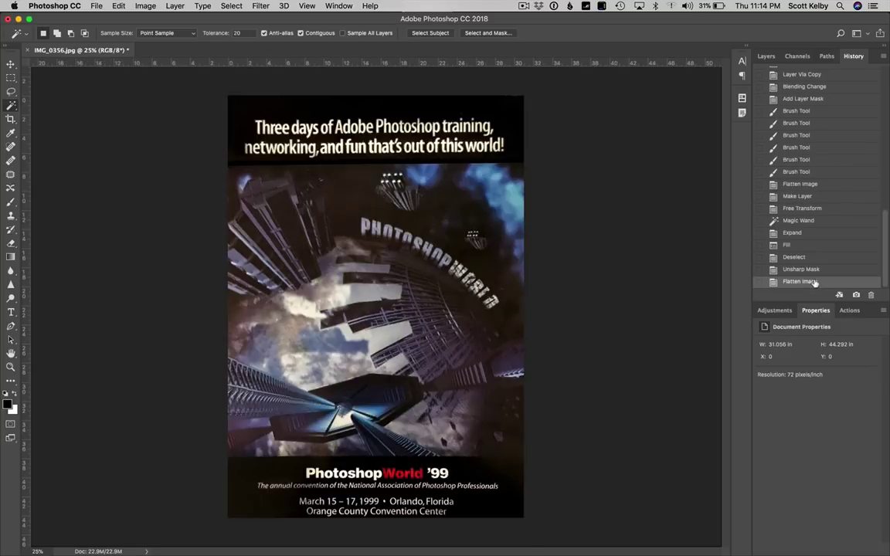
pyautogui.scroll(10, 799, 109)
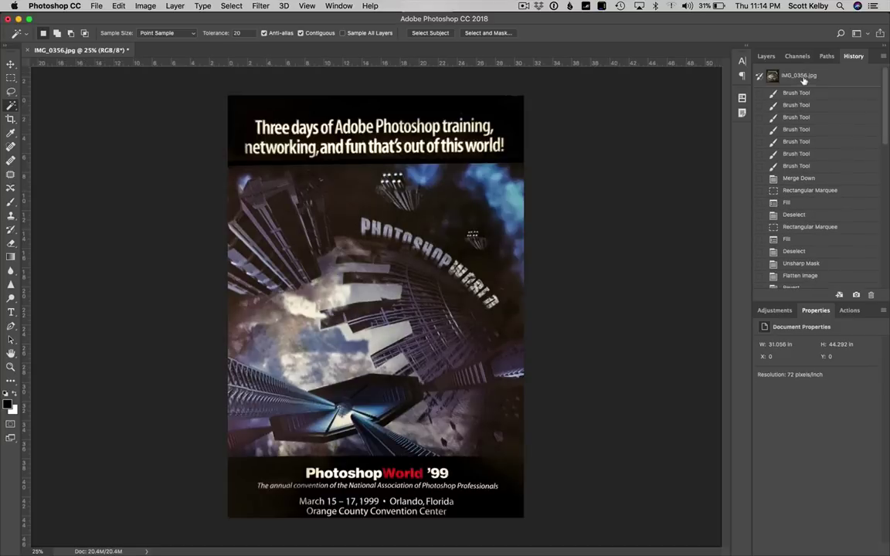
pyautogui.click(805, 75)
pyautogui.scroll(-5, 808, 180)
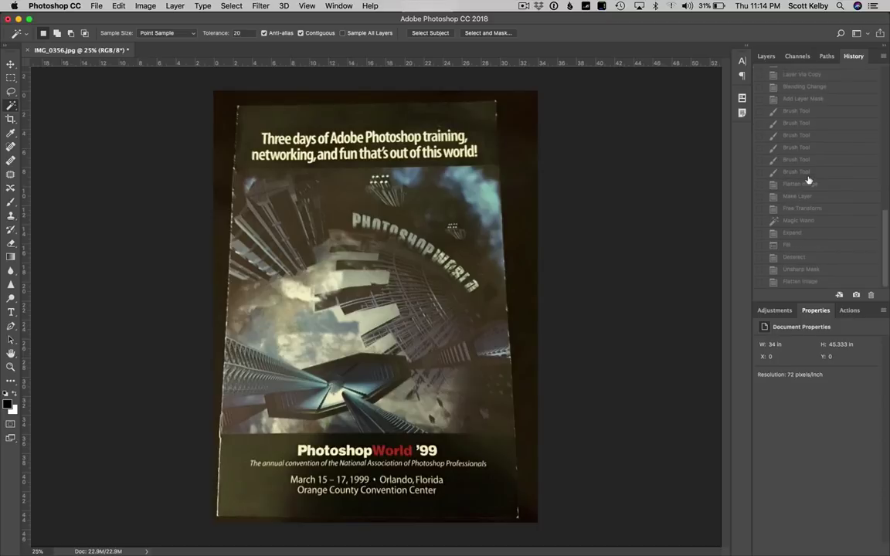
pyautogui.click(801, 282)
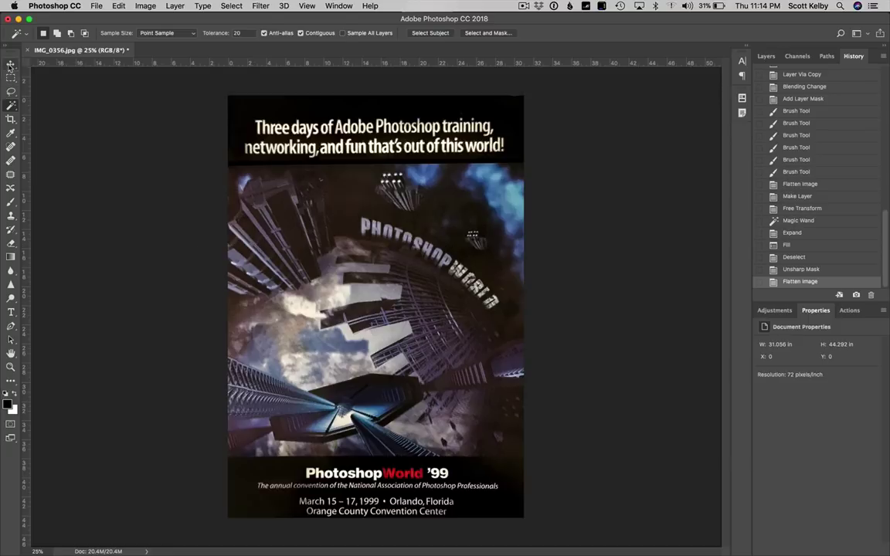
# - Try a relative 0.5-inch black canvas extension, then undo the unwanted side borders
pyautogui.click(11, 63)
pyautogui.press('super+alt+c')
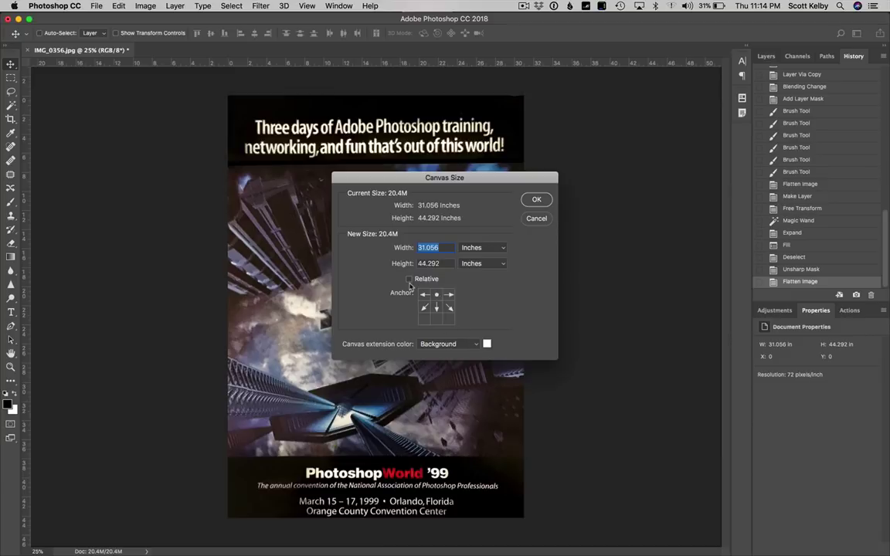
pyautogui.click(409, 279)
pyautogui.write('.5')
pyautogui.click(455, 343)
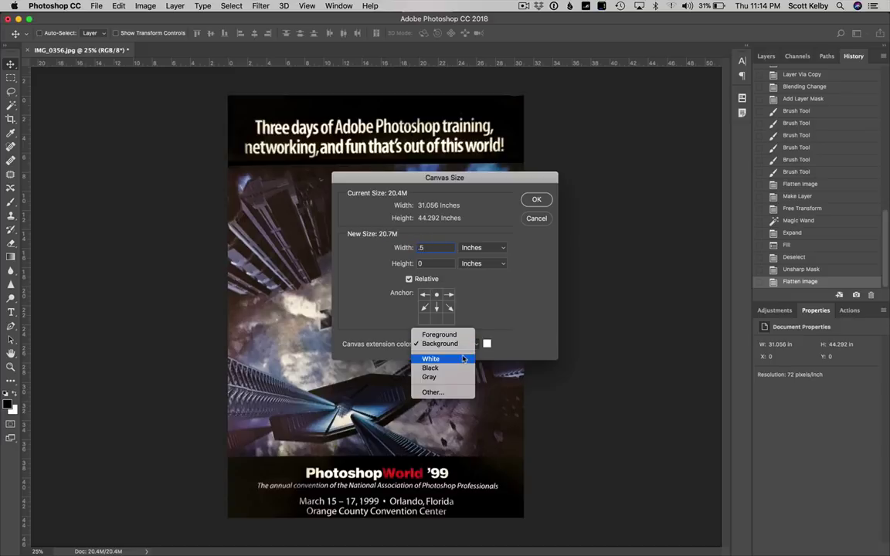
pyautogui.click(462, 369)
pyautogui.click(535, 200)
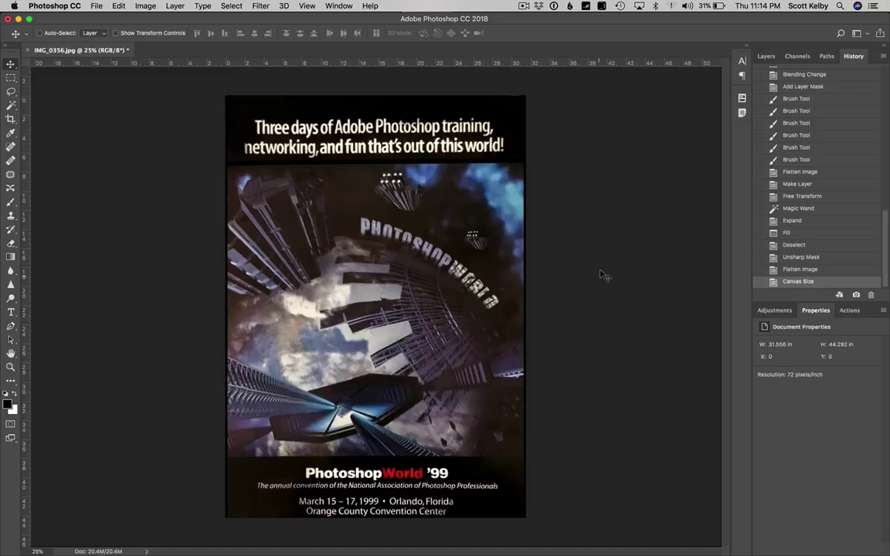
pyautogui.press('super+z')
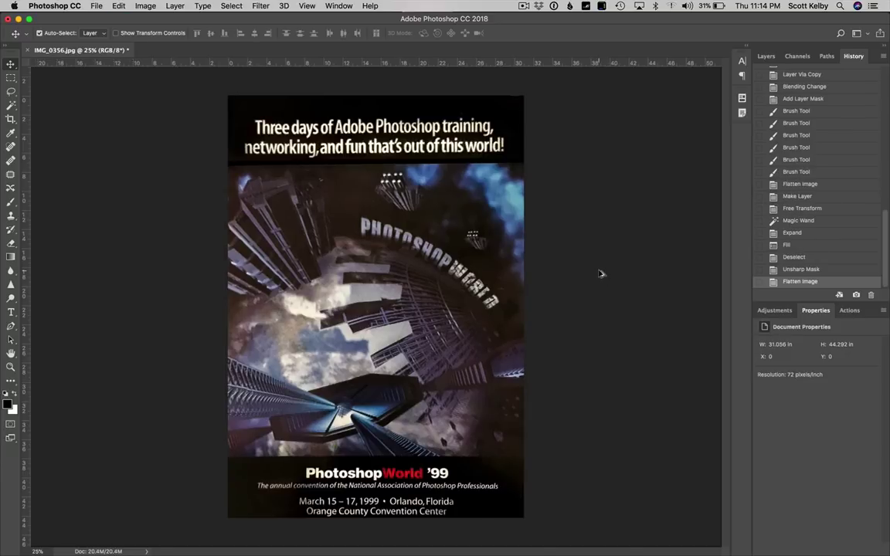
# - Extend the canvas height by 1 inch of black, anchored top-centre
pyautogui.press('alt+super+c')
pyautogui.click(436, 294)
pyautogui.press('Tab')
pyautogui.write('1')
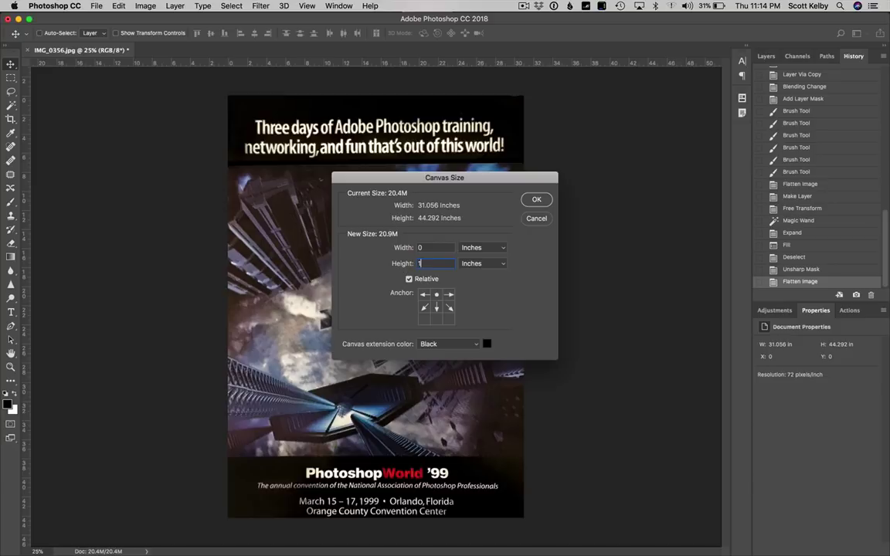
pyautogui.click(537, 200)
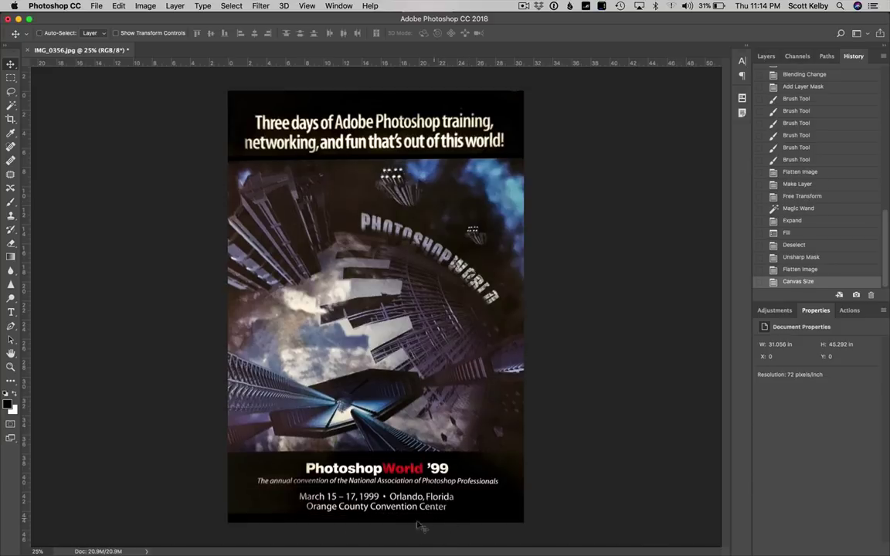